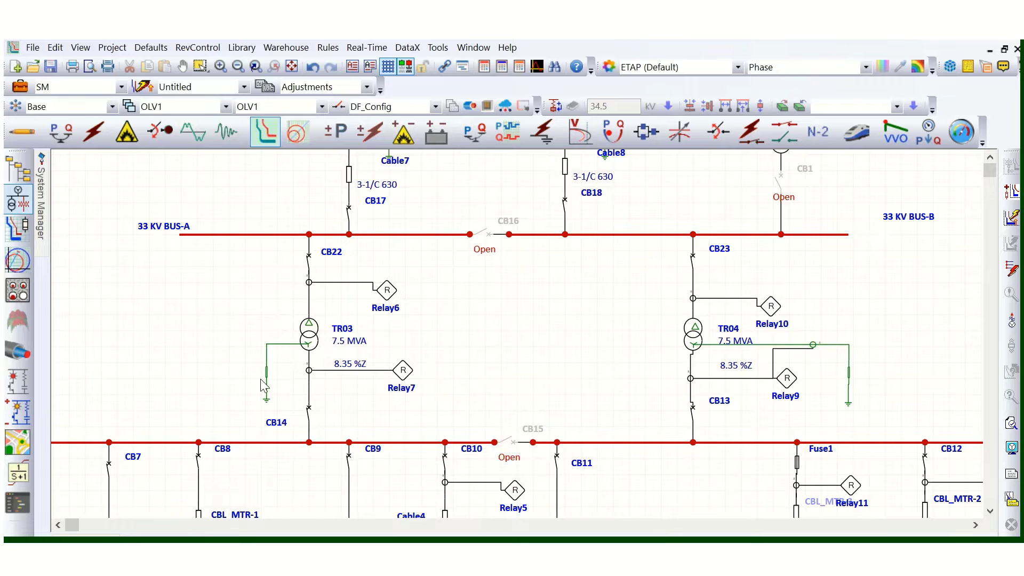
Step: Pick out Relay6 and Relay7, then show TR03's 33/6.9 kV, 7.5 MVA ratings
{"action": "scroll", "coordinate": [230, 366], "scroll_direction": "down", "scroll_amount": 1}
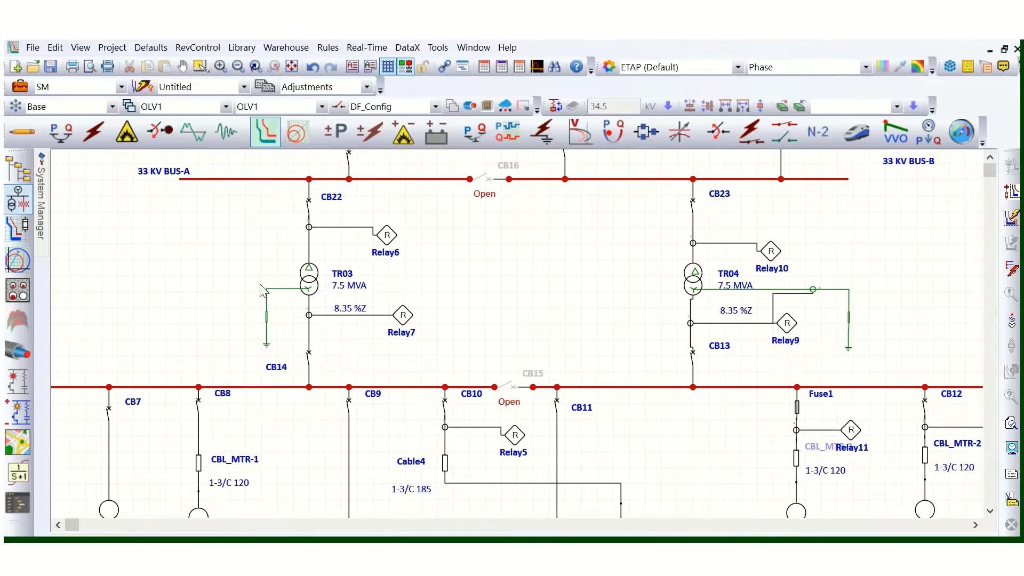
{"action": "scroll", "coordinate": [359, 365], "scroll_direction": "down", "scroll_amount": 2}
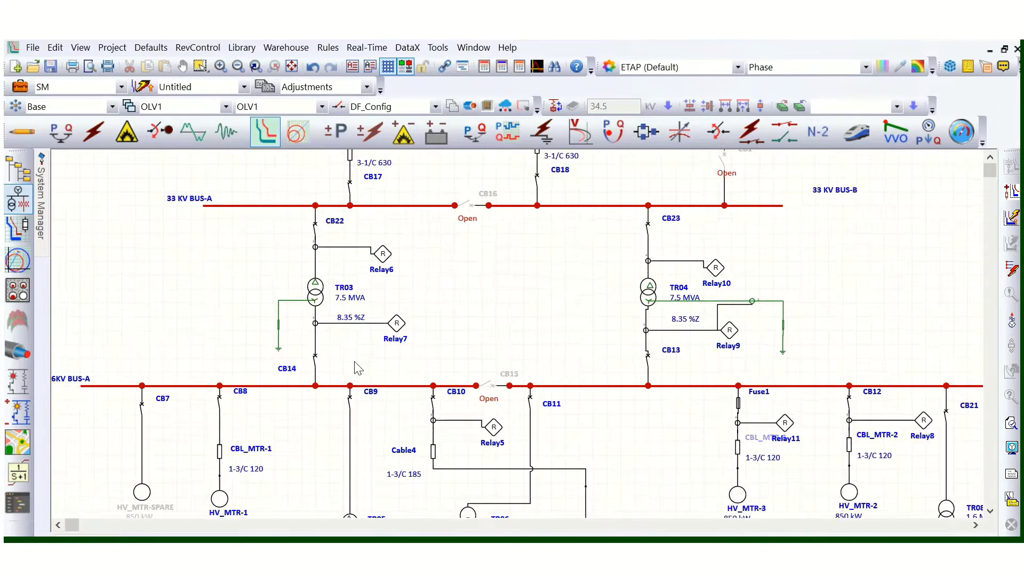
{"action": "scroll", "coordinate": [326, 319], "scroll_direction": "up", "scroll_amount": 2}
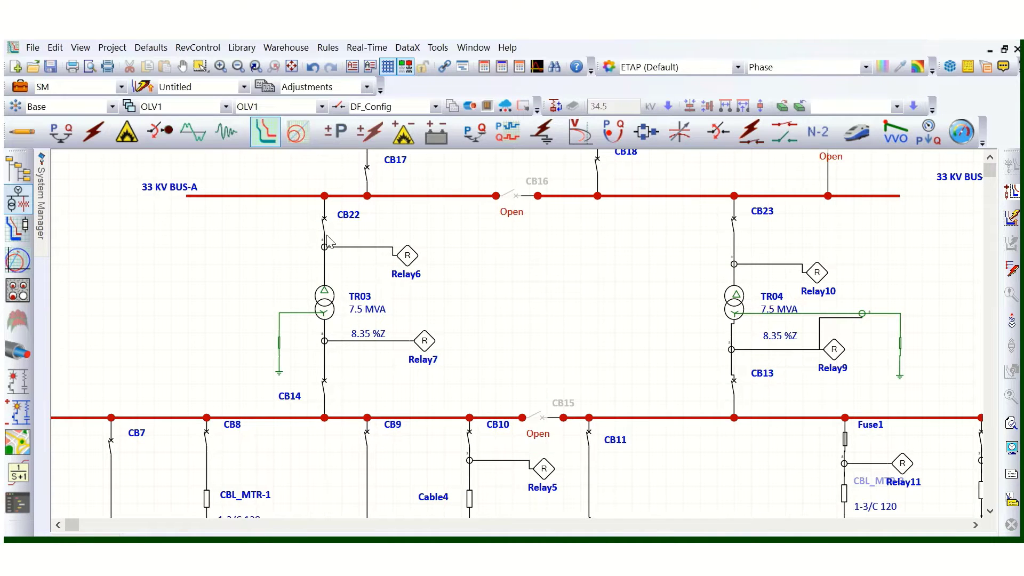
{"action": "left_click", "coordinate": [411, 258]}
{"action": "left_click", "coordinate": [425, 342]}
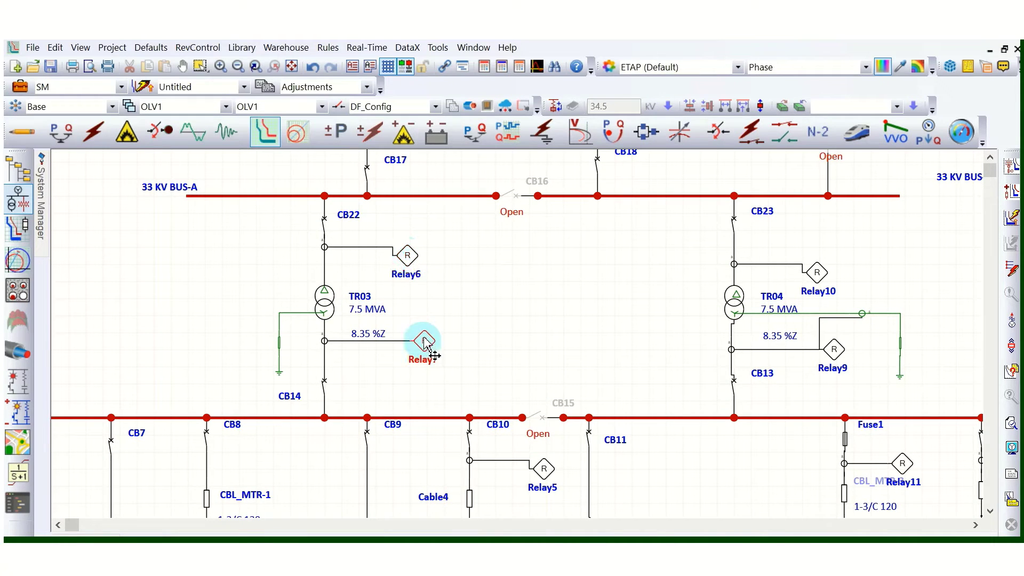
{"action": "left_click", "coordinate": [498, 274]}
{"action": "left_click", "coordinate": [335, 310]}
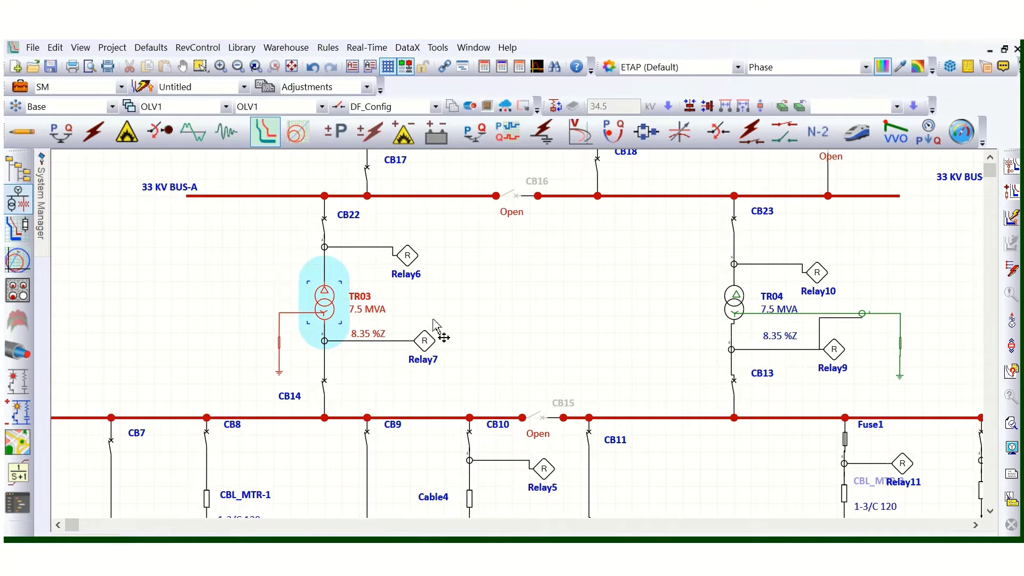
{"action": "left_click", "coordinate": [380, 83]}
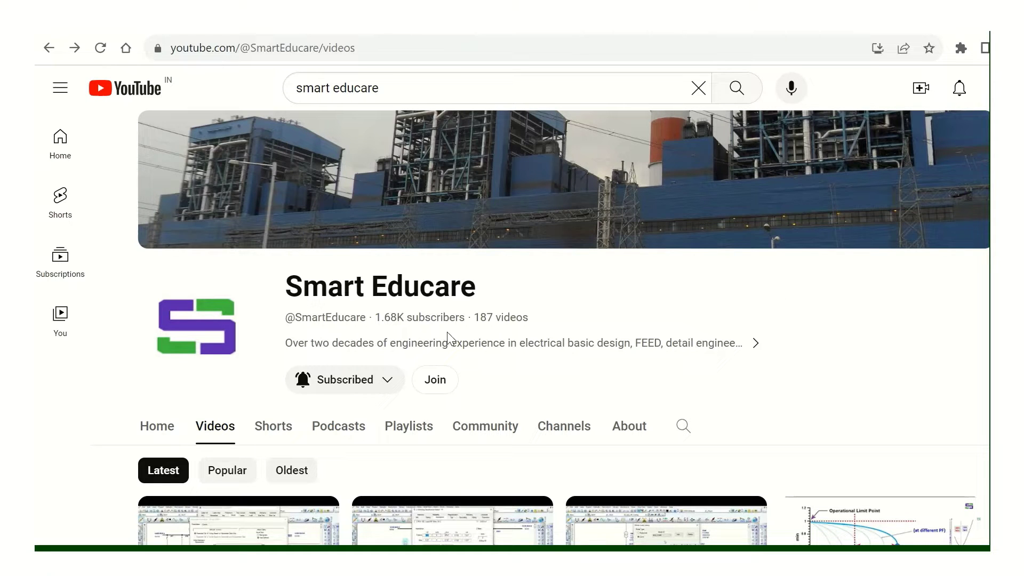
Step: Scroll the Smart Educare channel page and highlight its video count
{"action": "scroll", "coordinate": [672, 352], "scroll_direction": "down", "scroll_amount": 3}
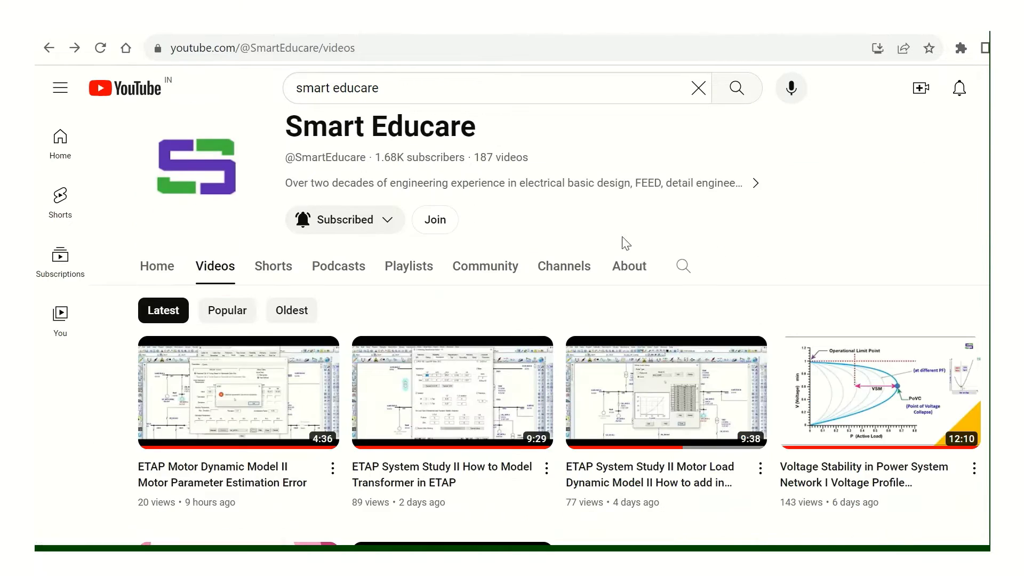
{"action": "scroll", "coordinate": [625, 243], "scroll_direction": "up", "scroll_amount": 2}
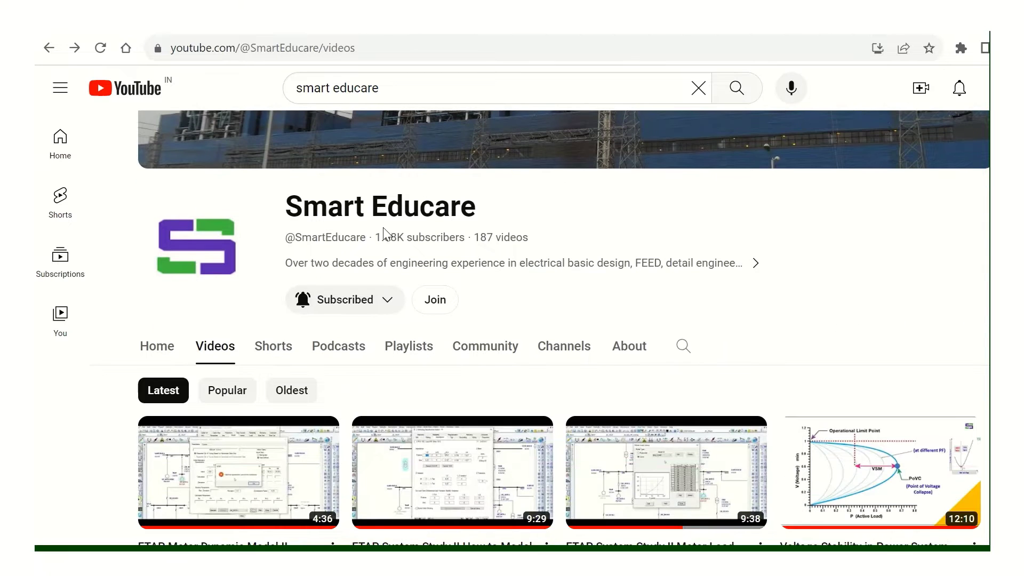
{"action": "scroll", "coordinate": [385, 233], "scroll_direction": "up", "scroll_amount": 1}
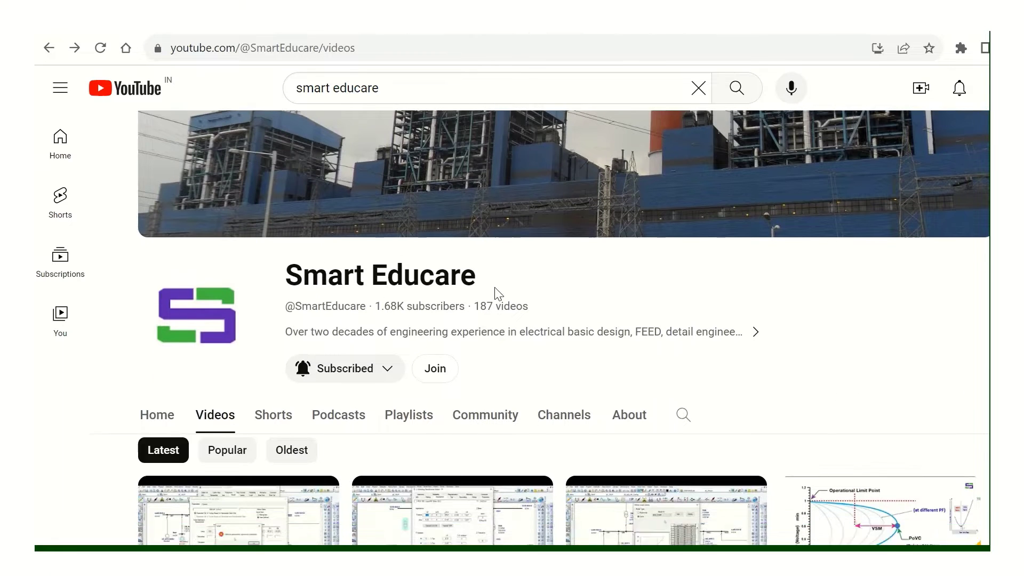
{"action": "scroll", "coordinate": [494, 288], "scroll_direction": "down", "scroll_amount": 3}
{"action": "scroll", "coordinate": [448, 286], "scroll_direction": "down", "scroll_amount": 4}
{"action": "scroll", "coordinate": [545, 295], "scroll_direction": "up", "scroll_amount": 2}
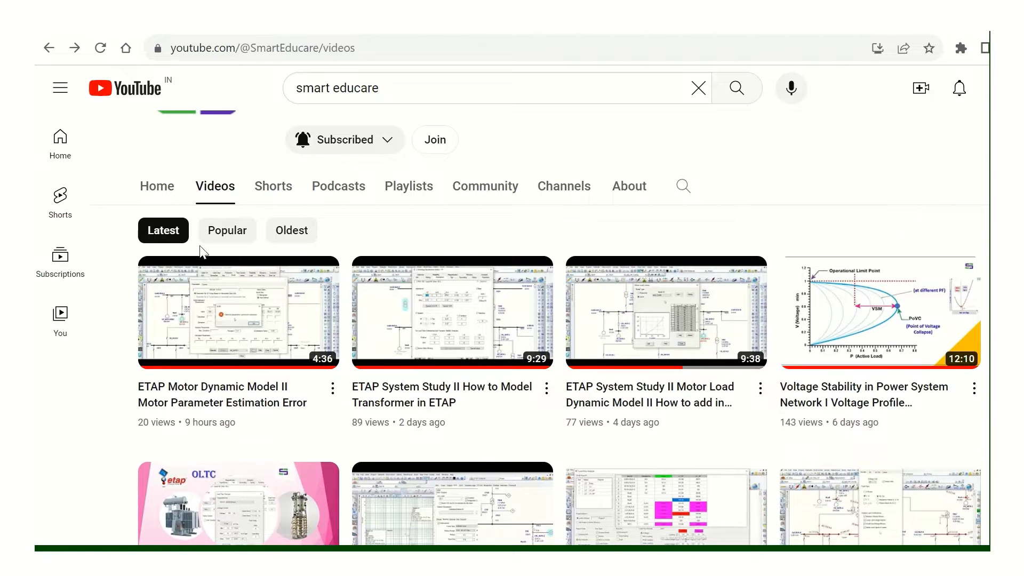
{"action": "scroll", "coordinate": [533, 245], "scroll_direction": "up", "scroll_amount": 3}
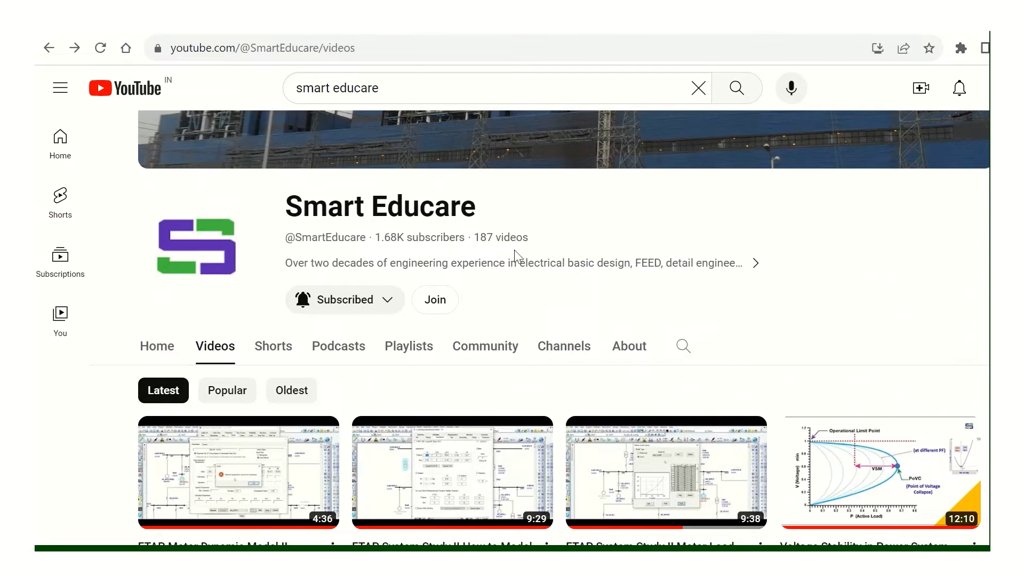
{"action": "double_click", "coordinate": [490, 239]}
Step: Scroll down through the channel's ETAP and DIALUX tutorial videos
{"action": "scroll", "coordinate": [498, 345], "scroll_direction": "down", "scroll_amount": 6}
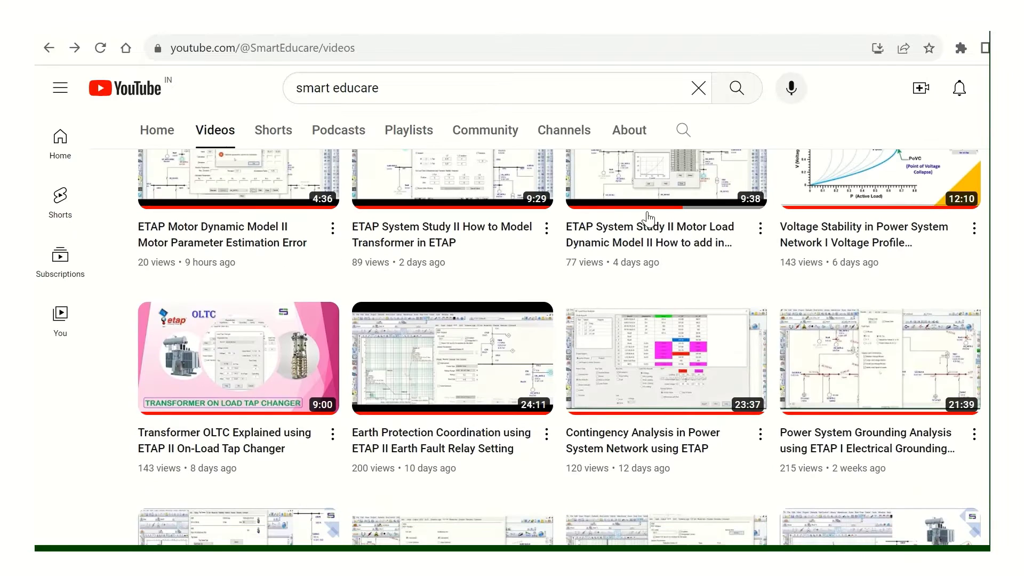
{"action": "scroll", "coordinate": [398, 320], "scroll_direction": "down", "scroll_amount": 6}
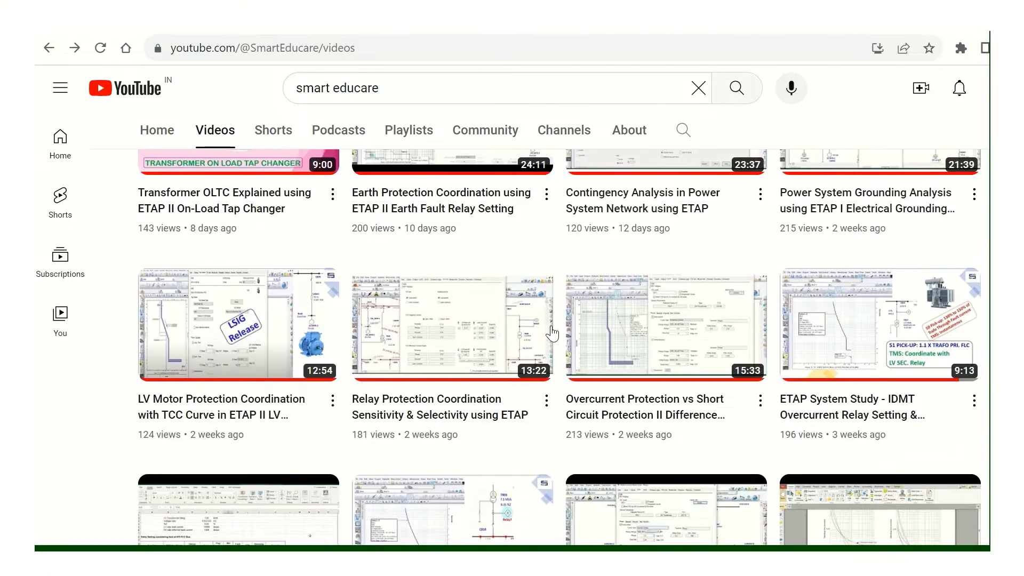
{"action": "scroll", "coordinate": [396, 383], "scroll_direction": "down", "scroll_amount": 5}
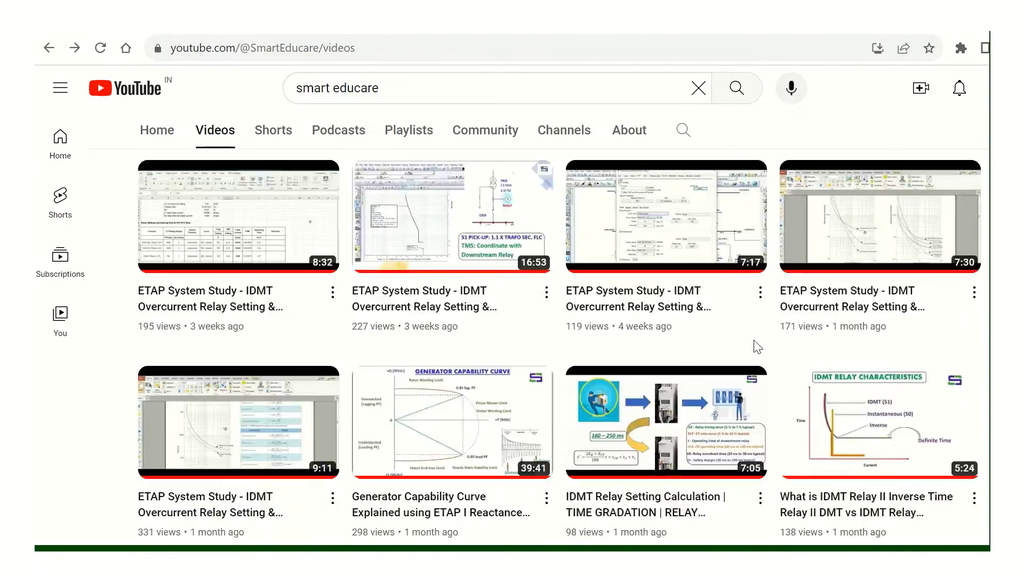
{"action": "scroll", "coordinate": [322, 364], "scroll_direction": "down", "scroll_amount": 11}
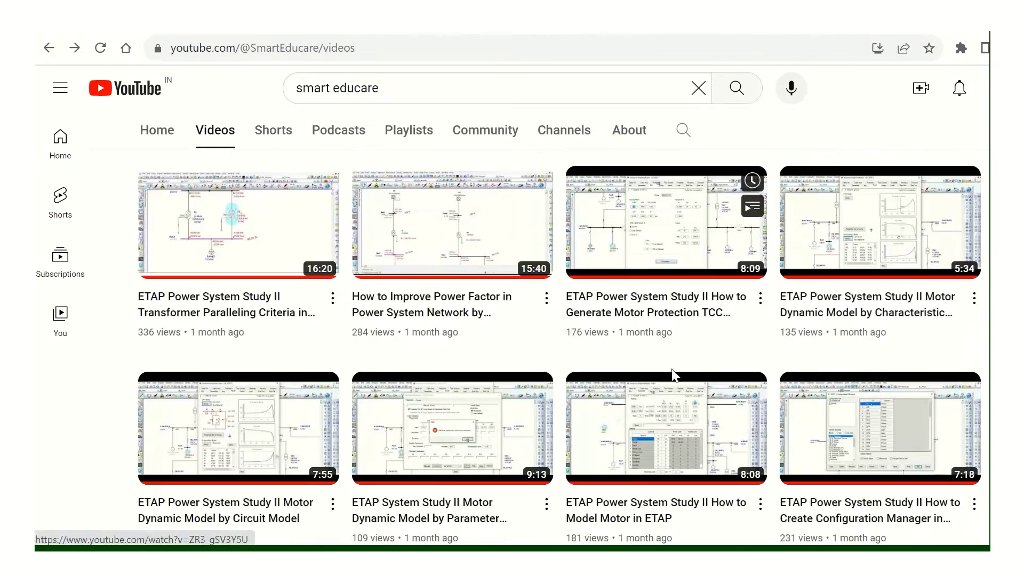
{"action": "scroll", "coordinate": [572, 358], "scroll_direction": "down", "scroll_amount": 9}
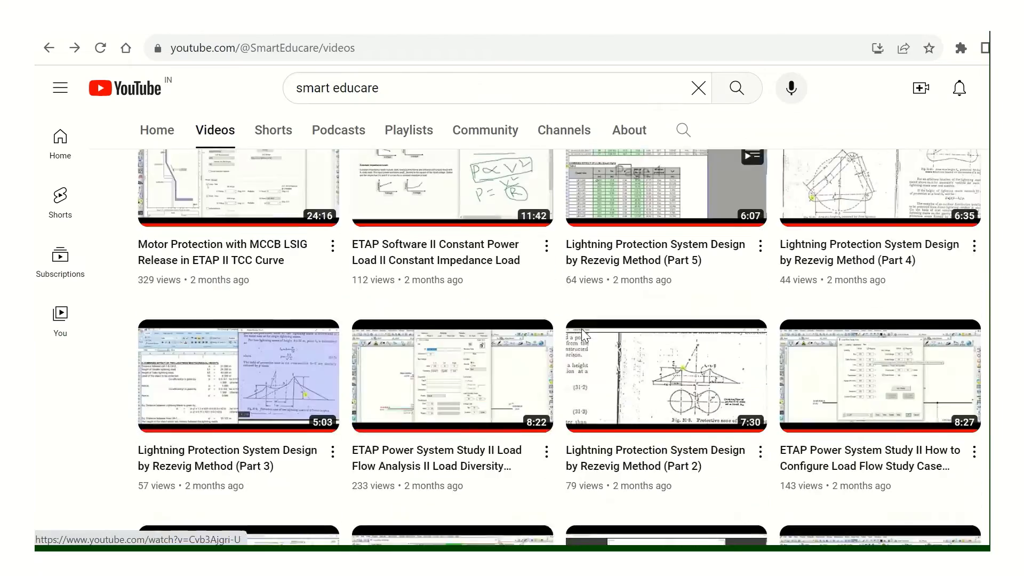
{"action": "scroll", "coordinate": [603, 335], "scroll_direction": "down", "scroll_amount": 5}
{"action": "scroll", "coordinate": [619, 342], "scroll_direction": "up", "scroll_amount": 5}
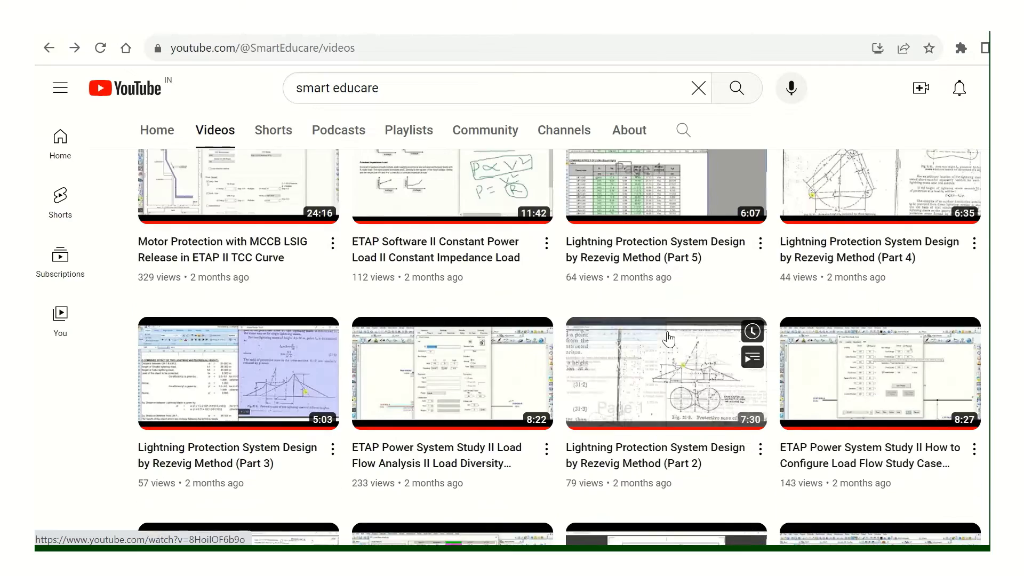
{"action": "scroll", "coordinate": [661, 302], "scroll_direction": "up", "scroll_amount": 1}
{"action": "scroll", "coordinate": [551, 229], "scroll_direction": "up", "scroll_amount": 4}
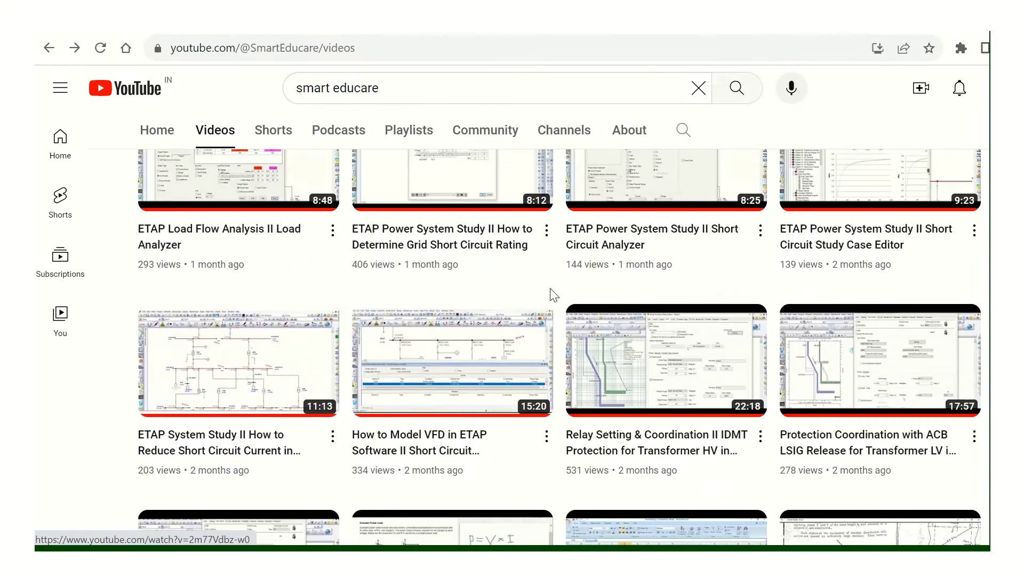
{"action": "scroll", "coordinate": [454, 380], "scroll_direction": "down", "scroll_amount": 9}
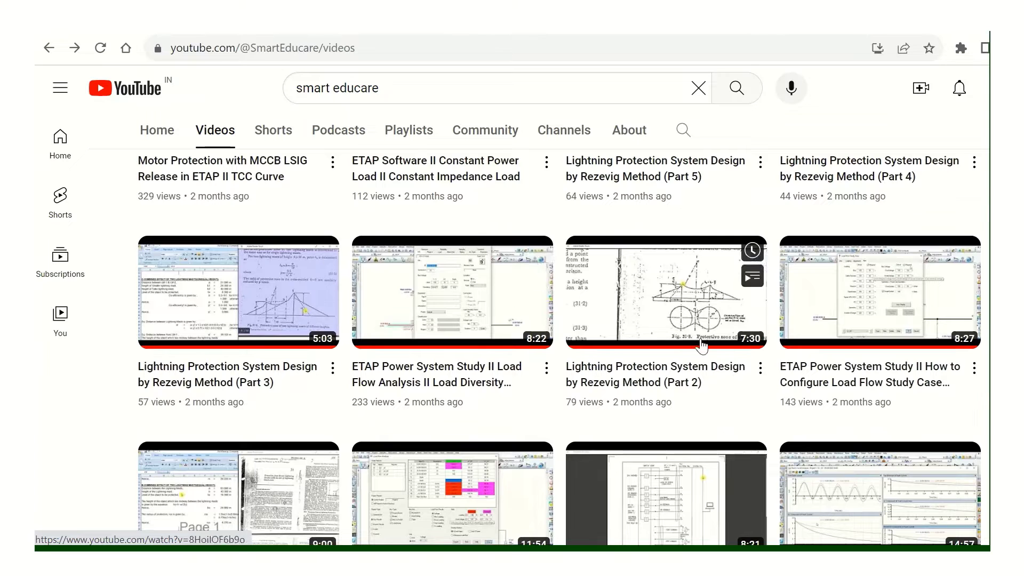
{"action": "scroll", "coordinate": [666, 331], "scroll_direction": "down", "scroll_amount": 5}
{"action": "scroll", "coordinate": [752, 357], "scroll_direction": "down", "scroll_amount": 5}
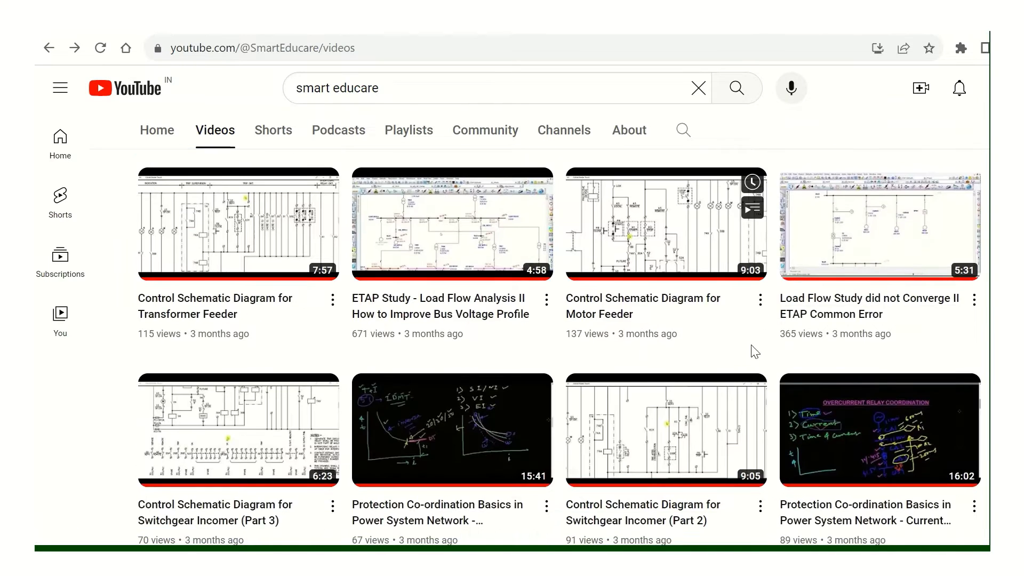
{"action": "scroll", "coordinate": [731, 335], "scroll_direction": "down", "scroll_amount": 5}
{"action": "scroll", "coordinate": [753, 316], "scroll_direction": "down", "scroll_amount": 18}
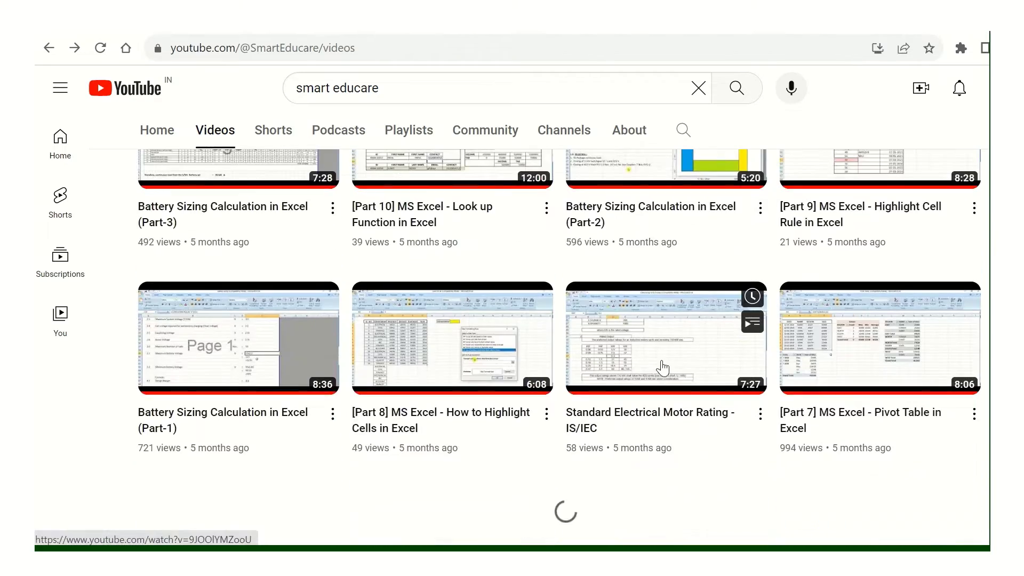
Step: Browse further down the videos list, then return to the top of the channel page
{"action": "scroll", "coordinate": [657, 368], "scroll_direction": "up", "scroll_amount": 4}
{"action": "scroll", "coordinate": [601, 372], "scroll_direction": "down", "scroll_amount": 8}
{"action": "scroll", "coordinate": [601, 372], "scroll_direction": "down", "scroll_amount": 5}
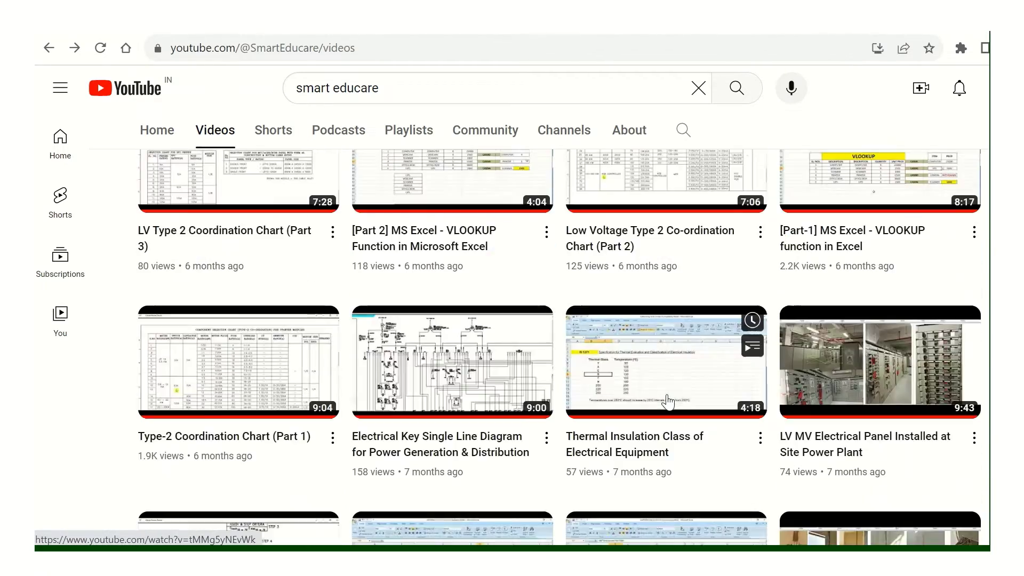
{"action": "scroll", "coordinate": [694, 408], "scroll_direction": "down", "scroll_amount": 6}
{"action": "scroll", "coordinate": [694, 408], "scroll_direction": "down", "scroll_amount": 8}
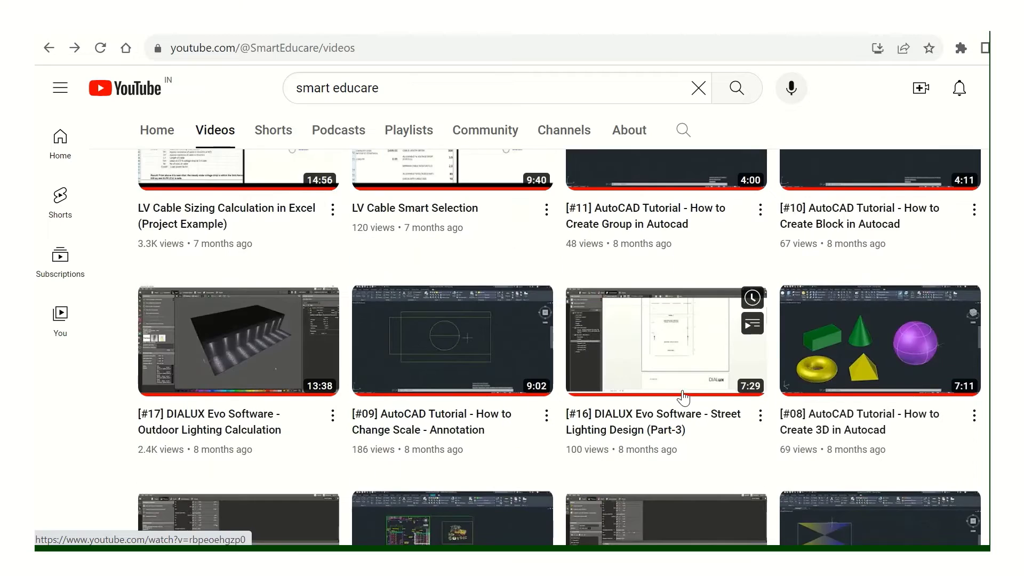
{"action": "scroll", "coordinate": [494, 394], "scroll_direction": "up", "scroll_amount": 4}
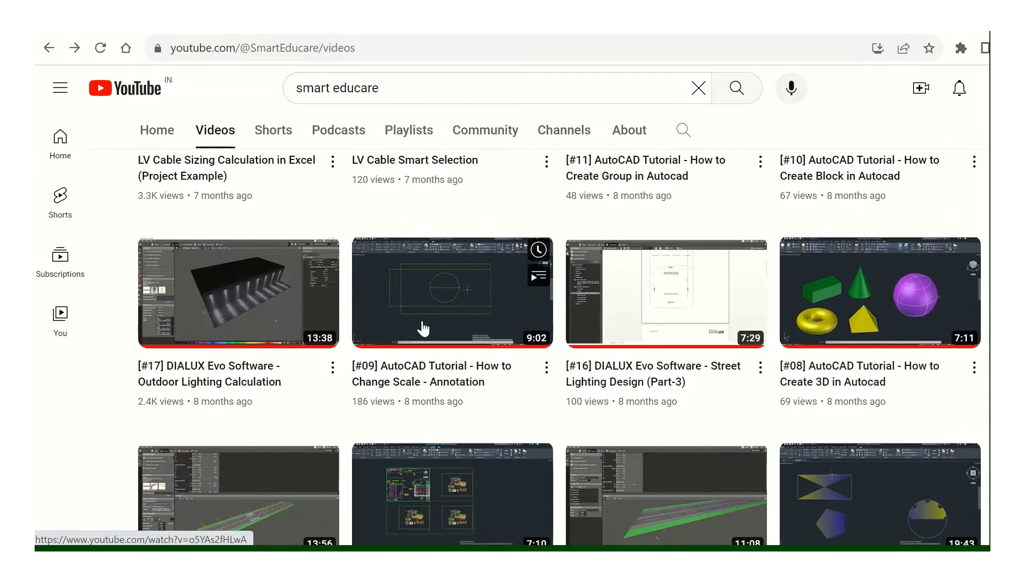
{"action": "scroll", "coordinate": [581, 335], "scroll_direction": "down", "scroll_amount": 4}
{"action": "scroll", "coordinate": [592, 339], "scroll_direction": "down", "scroll_amount": 2}
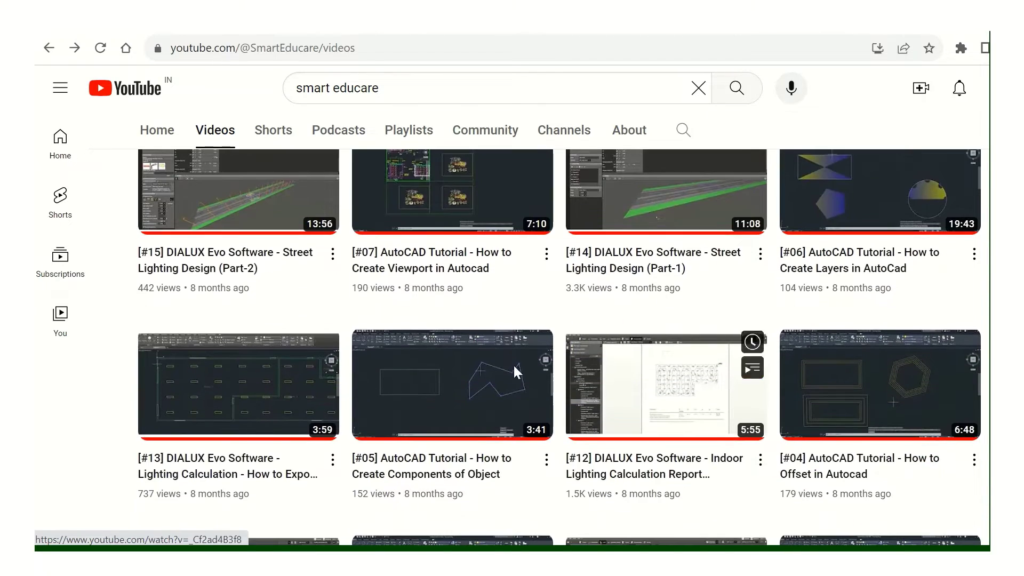
{"action": "scroll", "coordinate": [656, 362], "scroll_direction": "down", "scroll_amount": 15}
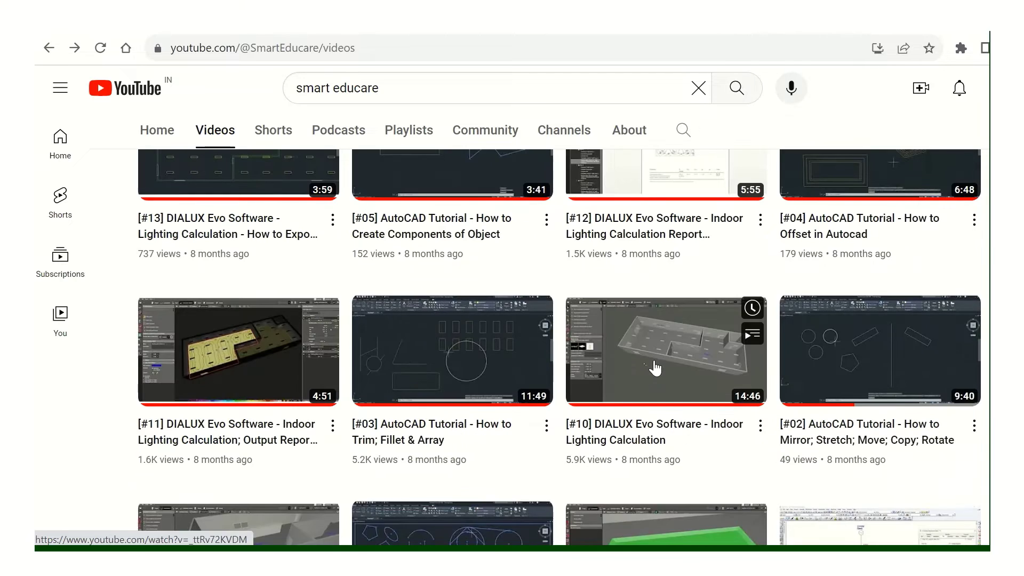
{"action": "scroll", "coordinate": [567, 334], "scroll_direction": "down", "scroll_amount": 10}
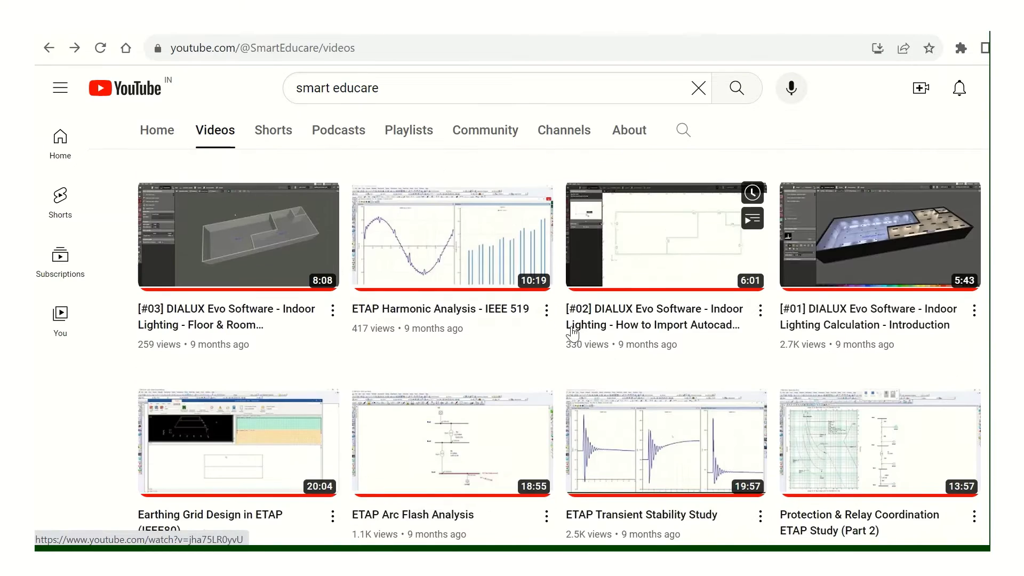
{"action": "scroll", "coordinate": [693, 288], "scroll_direction": "up", "scroll_amount": 1}
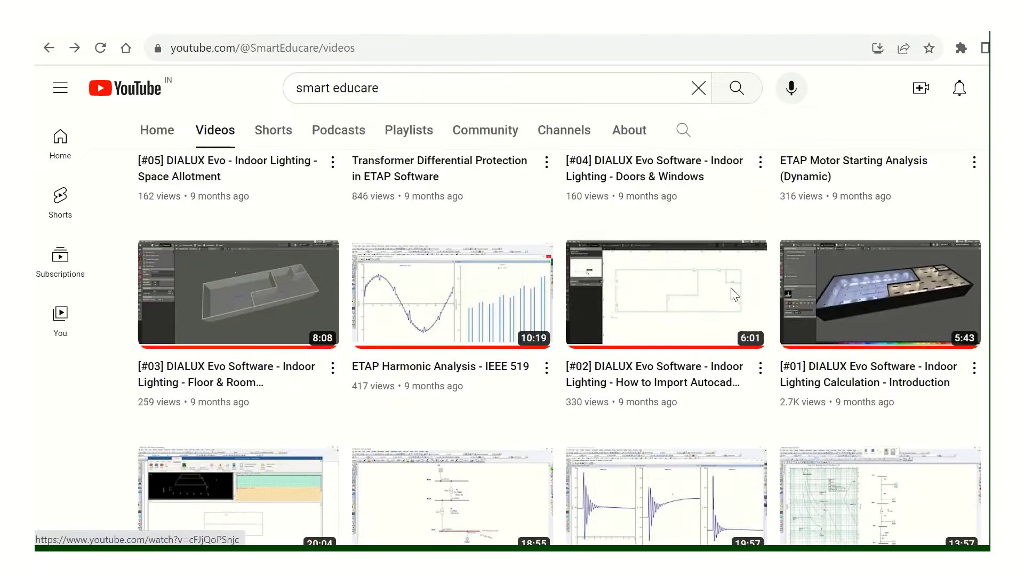
{"action": "scroll", "coordinate": [507, 283], "scroll_direction": "down", "scroll_amount": 3}
{"action": "scroll", "coordinate": [544, 317], "scroll_direction": "down", "scroll_amount": 2}
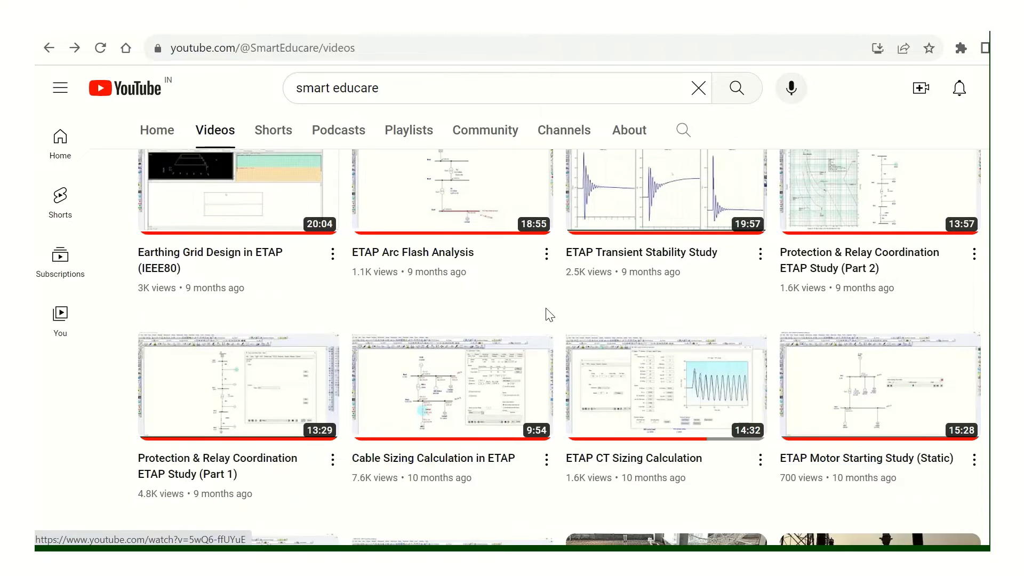
{"action": "scroll", "coordinate": [800, 373], "scroll_direction": "up", "scroll_amount": 5}
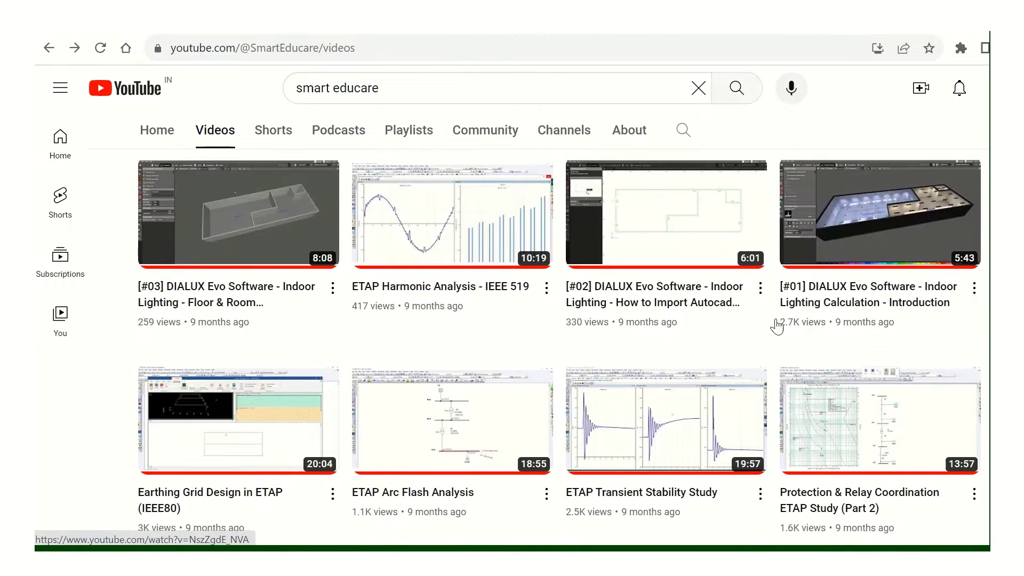
{"action": "scroll", "coordinate": [907, 330], "scroll_direction": "up", "scroll_amount": 3}
{"action": "scroll", "coordinate": [944, 337], "scroll_direction": "up", "scroll_amount": 10}
{"action": "scroll", "coordinate": [533, 320], "scroll_direction": "up", "scroll_amount": 15}
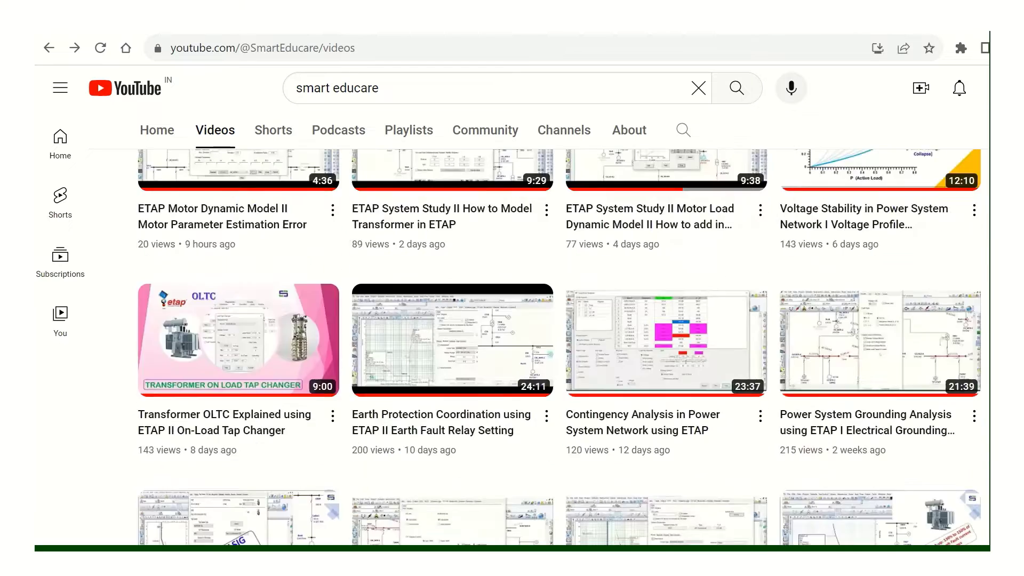
{"action": "left_click", "coordinate": [542, 327]}
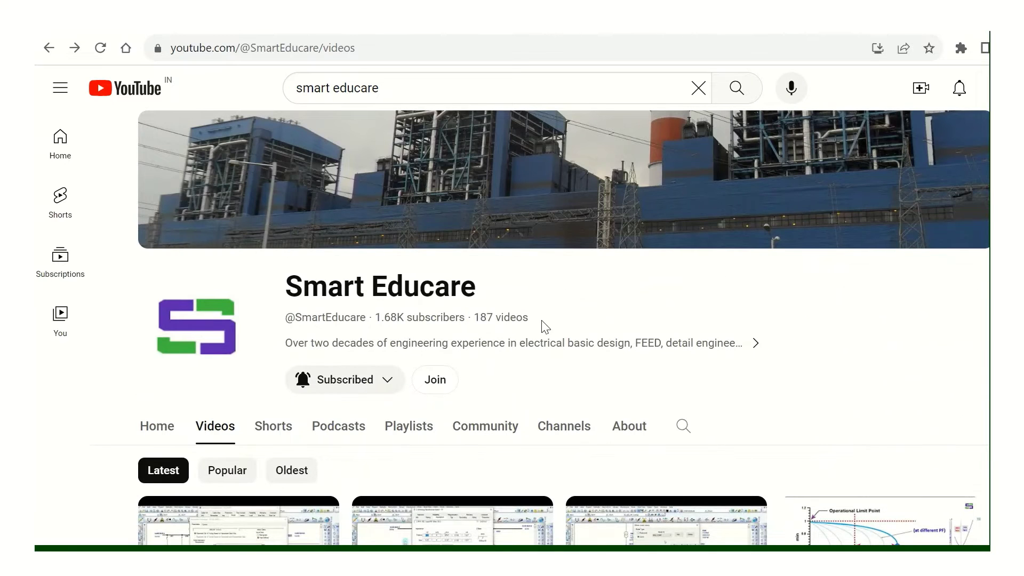
{"action": "scroll", "coordinate": [544, 354], "scroll_direction": "down", "scroll_amount": 2}
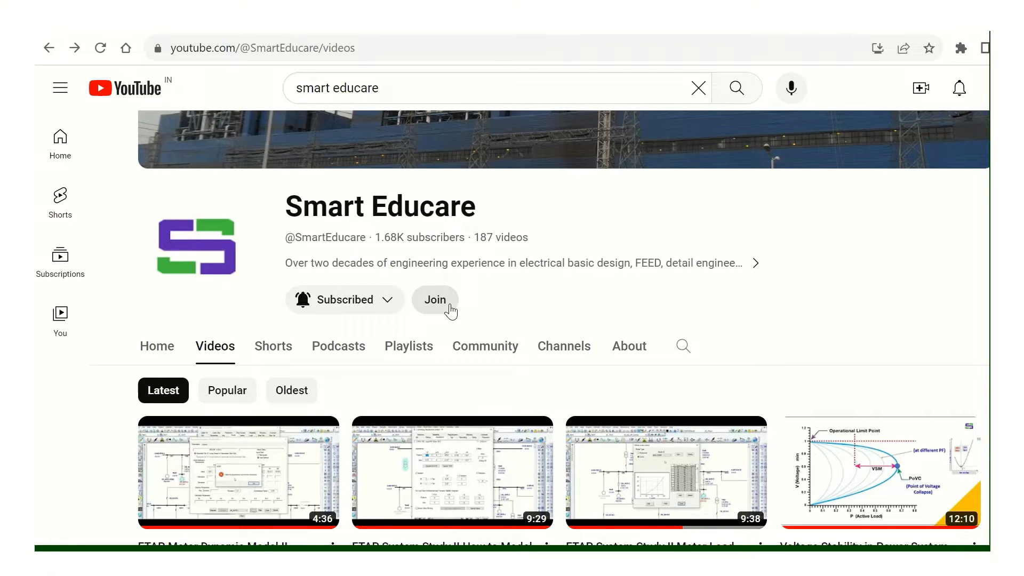
{"action": "scroll", "coordinate": [533, 304], "scroll_direction": "down", "scroll_amount": 1}
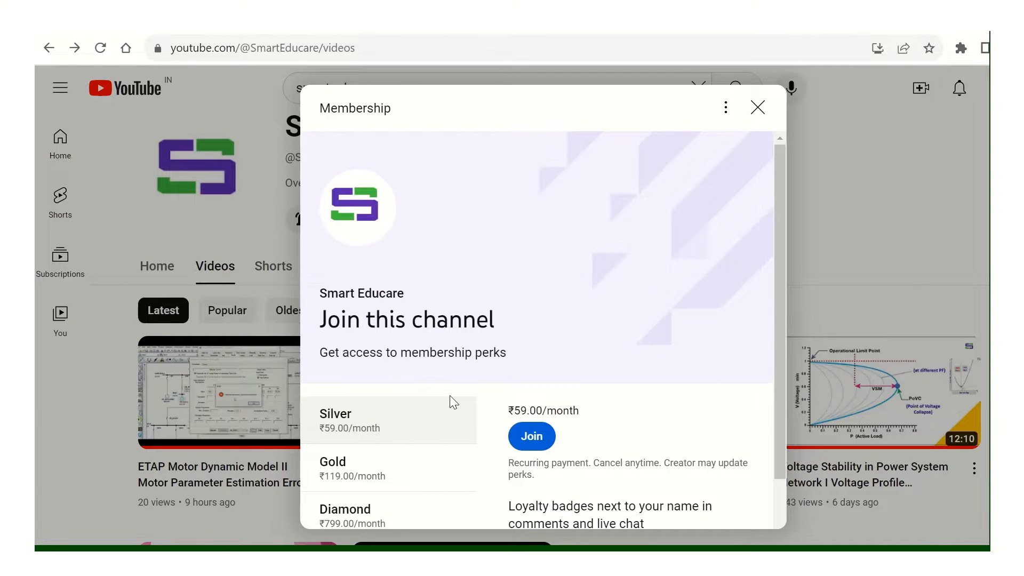
{"action": "scroll", "coordinate": [451, 396], "scroll_direction": "down", "scroll_amount": 2}
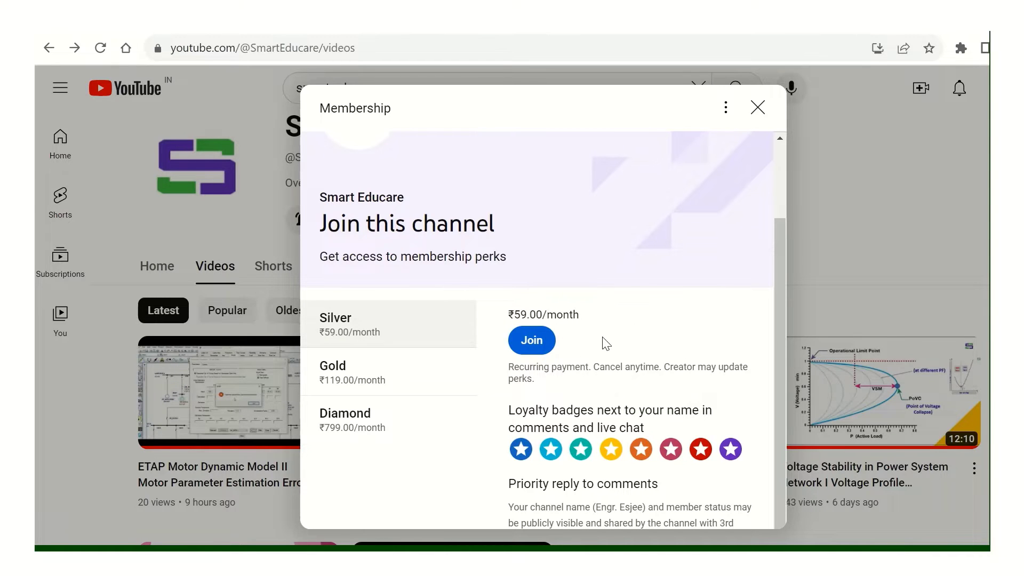
{"action": "left_click", "coordinate": [362, 380]}
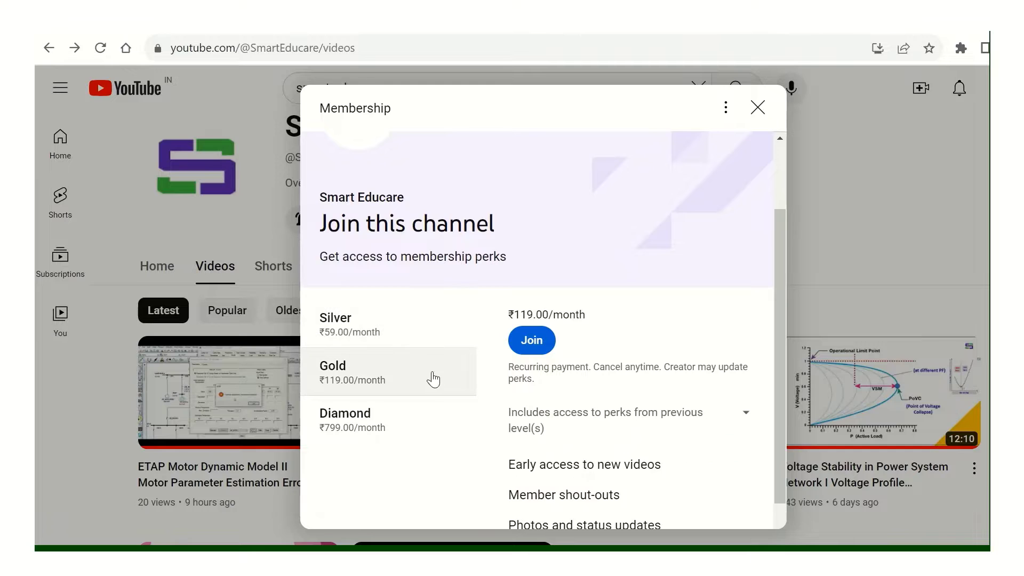
{"action": "left_click", "coordinate": [364, 433]}
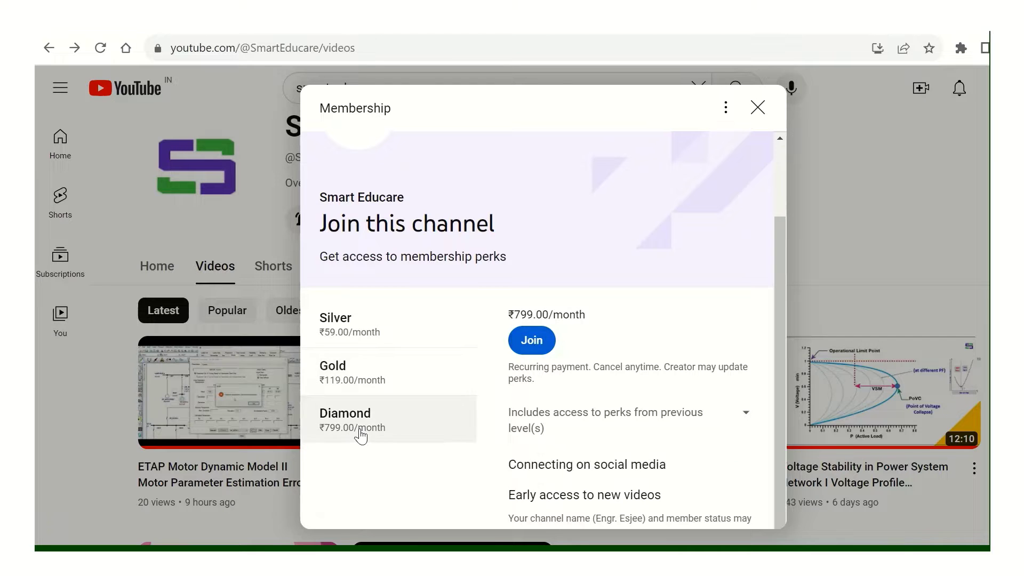
{"action": "scroll", "coordinate": [622, 434], "scroll_direction": "down", "scroll_amount": 1}
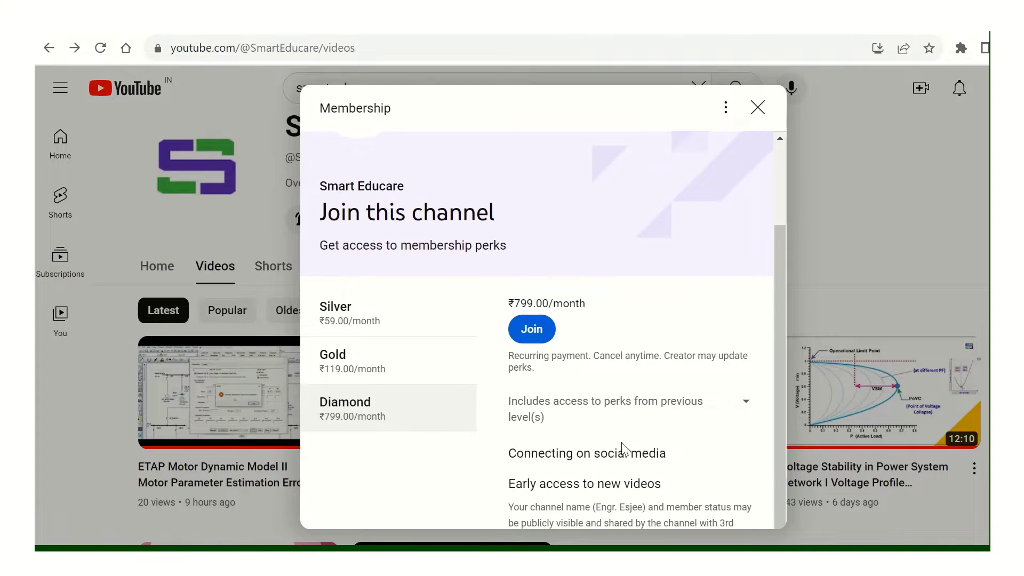
{"action": "scroll", "coordinate": [622, 445], "scroll_direction": "up", "scroll_amount": 2}
{"action": "scroll", "coordinate": [623, 386], "scroll_direction": "down", "scroll_amount": 2}
{"action": "scroll", "coordinate": [630, 376], "scroll_direction": "up", "scroll_amount": 2}
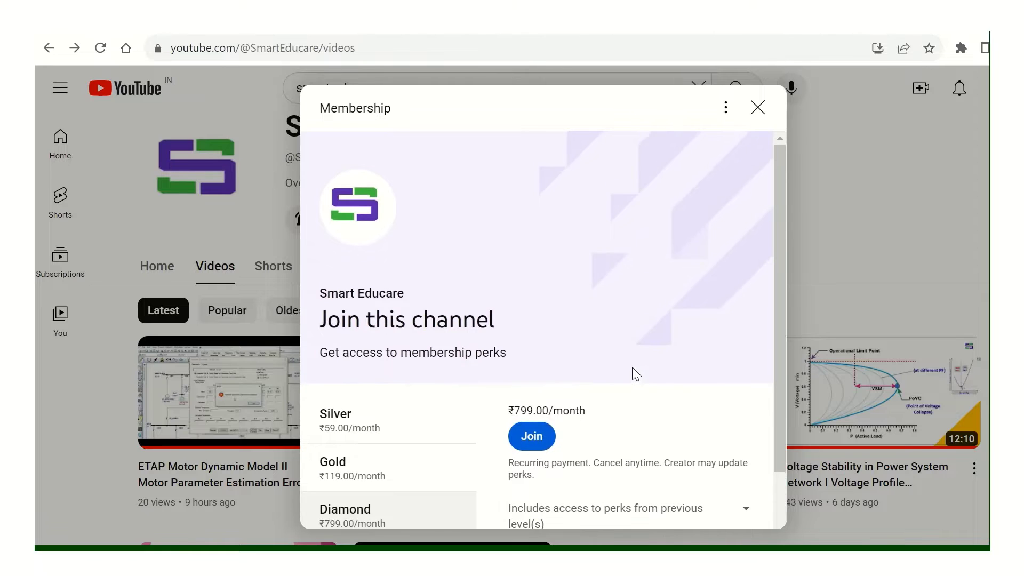
{"action": "scroll", "coordinate": [714, 256], "scroll_direction": "down", "scroll_amount": 2}
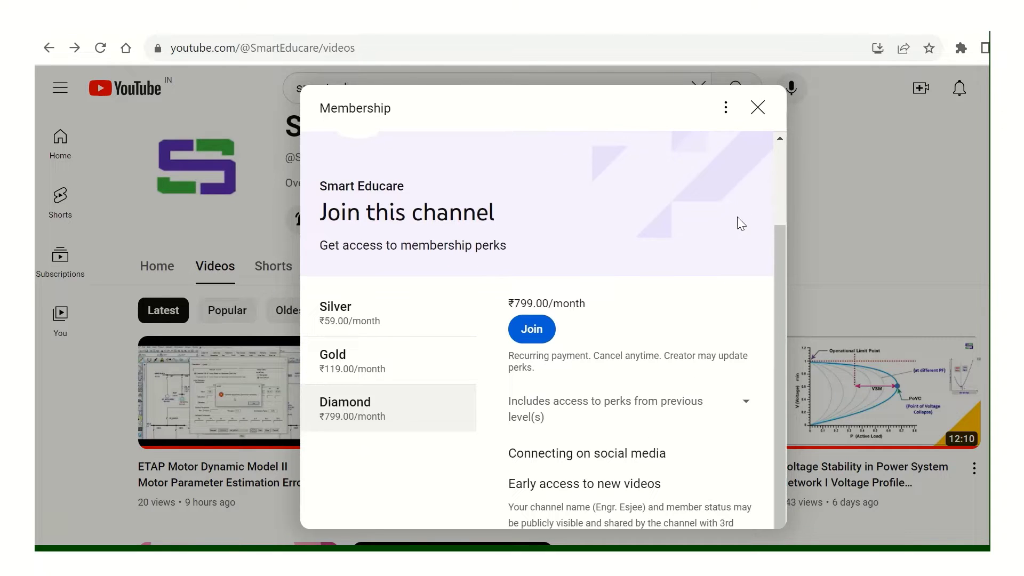
{"action": "left_click", "coordinate": [758, 108]}
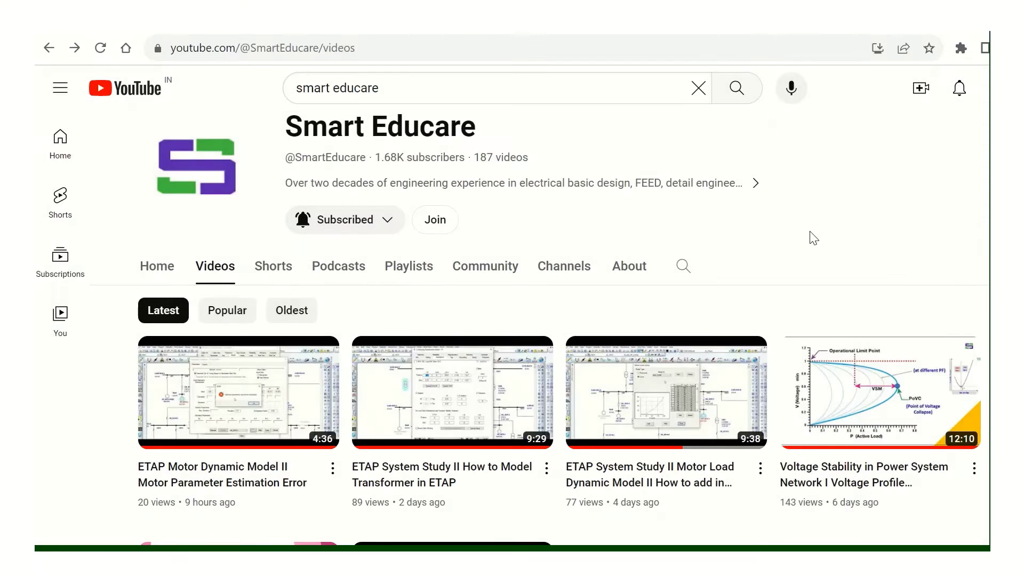
Step: Find and play 'LV Motor Protection Coordination with TCC Curve in ETAP II LV Release Explained'
{"action": "scroll", "coordinate": [842, 253], "scroll_direction": "down", "scroll_amount": 3}
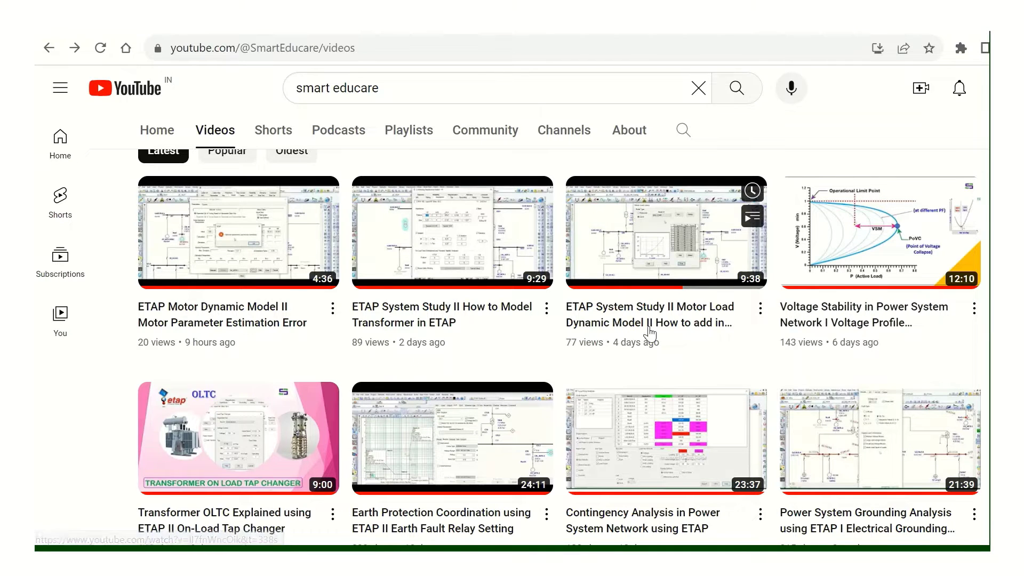
{"action": "scroll", "coordinate": [648, 336], "scroll_direction": "up", "scroll_amount": 6}
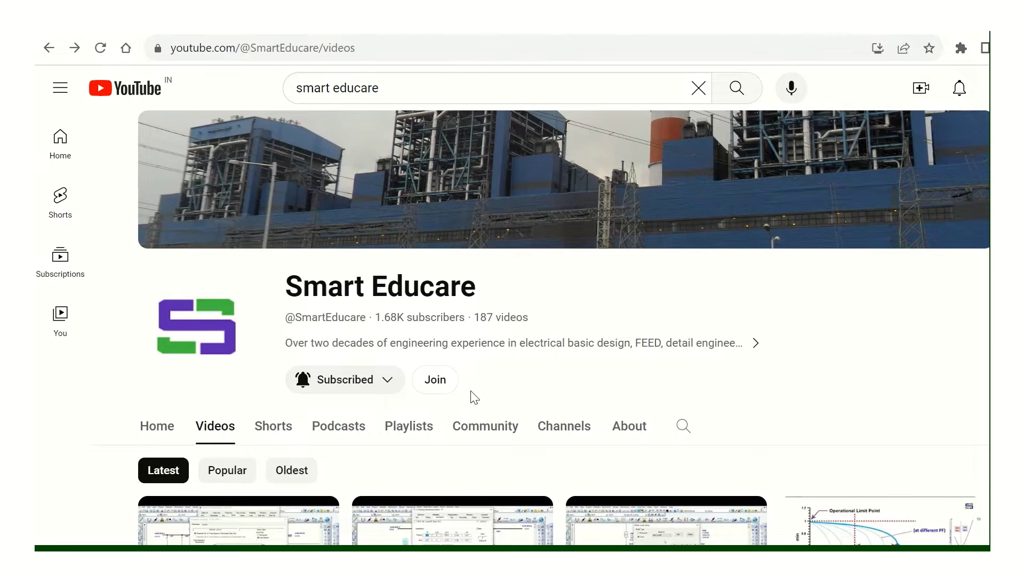
{"action": "scroll", "coordinate": [474, 397], "scroll_direction": "down", "scroll_amount": 7}
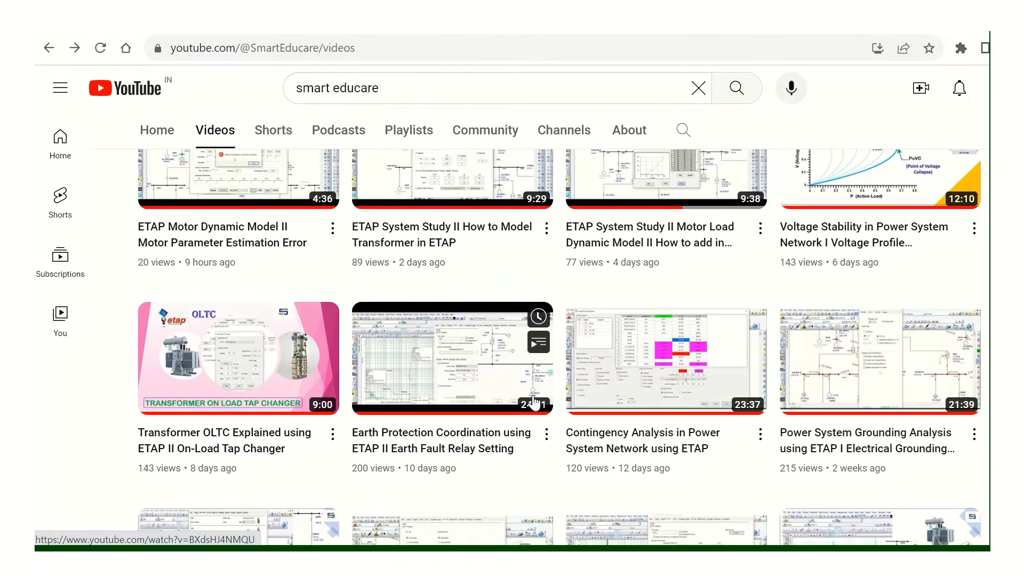
{"action": "scroll", "coordinate": [534, 400], "scroll_direction": "up", "scroll_amount": 3}
{"action": "scroll", "coordinate": [536, 440], "scroll_direction": "down", "scroll_amount": 4}
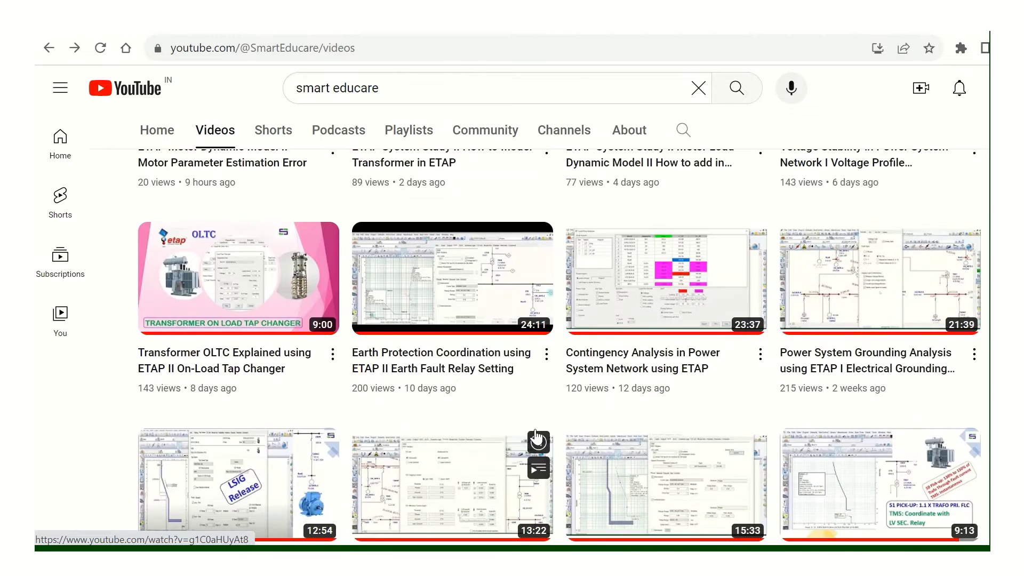
{"action": "scroll", "coordinate": [536, 439], "scroll_direction": "down", "scroll_amount": 4}
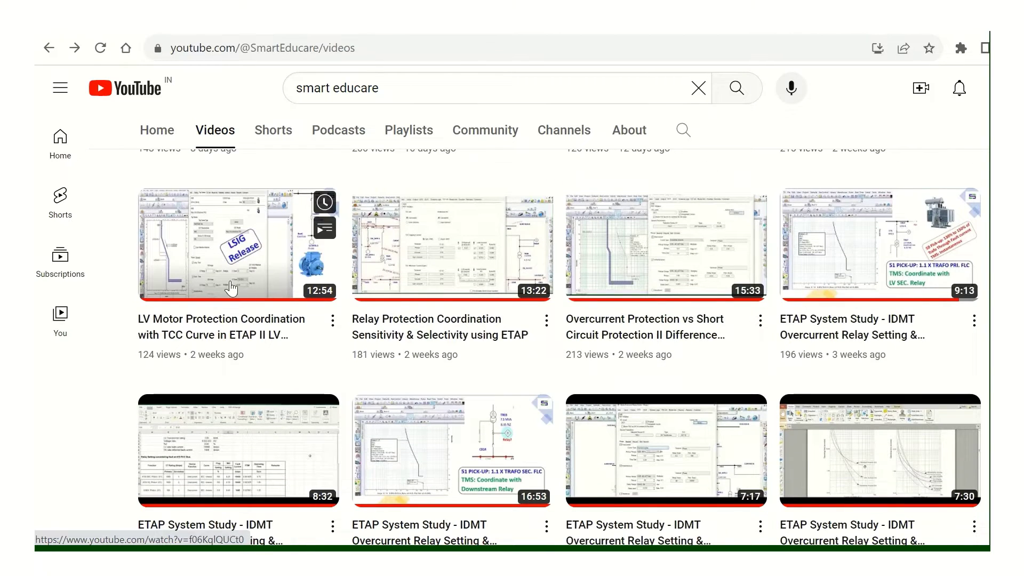
{"action": "left_click", "coordinate": [231, 289]}
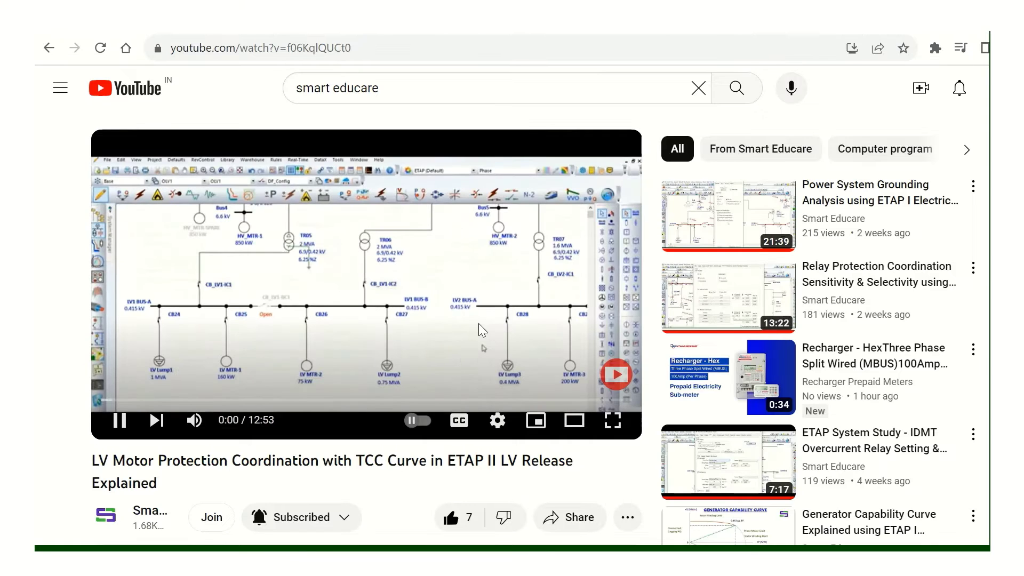
Step: Pause the video and look over the channel's Gold and Diamond membership tiers
{"action": "left_click", "coordinate": [403, 281]}
{"action": "scroll", "coordinate": [411, 266], "scroll_direction": "down", "scroll_amount": 3}
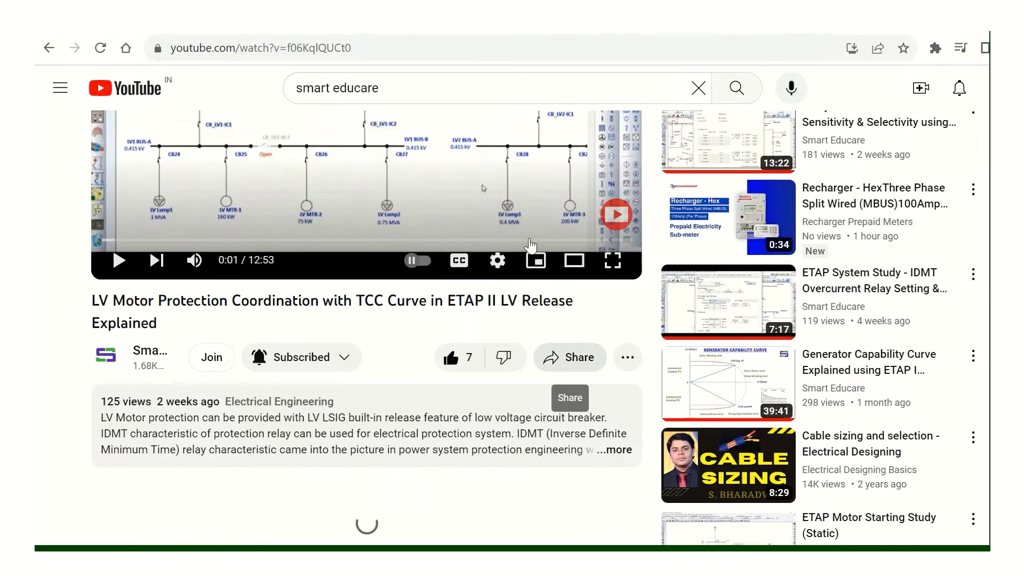
{"action": "scroll", "coordinate": [426, 237], "scroll_direction": "down", "scroll_amount": 3}
{"action": "left_click", "coordinate": [210, 198]}
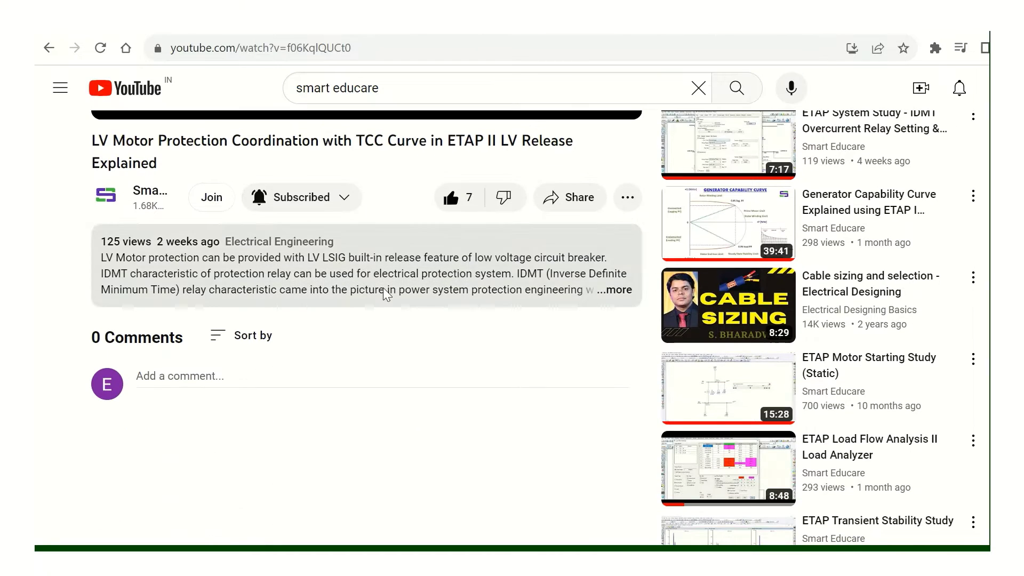
{"action": "scroll", "coordinate": [196, 311], "scroll_direction": "up", "scroll_amount": 5}
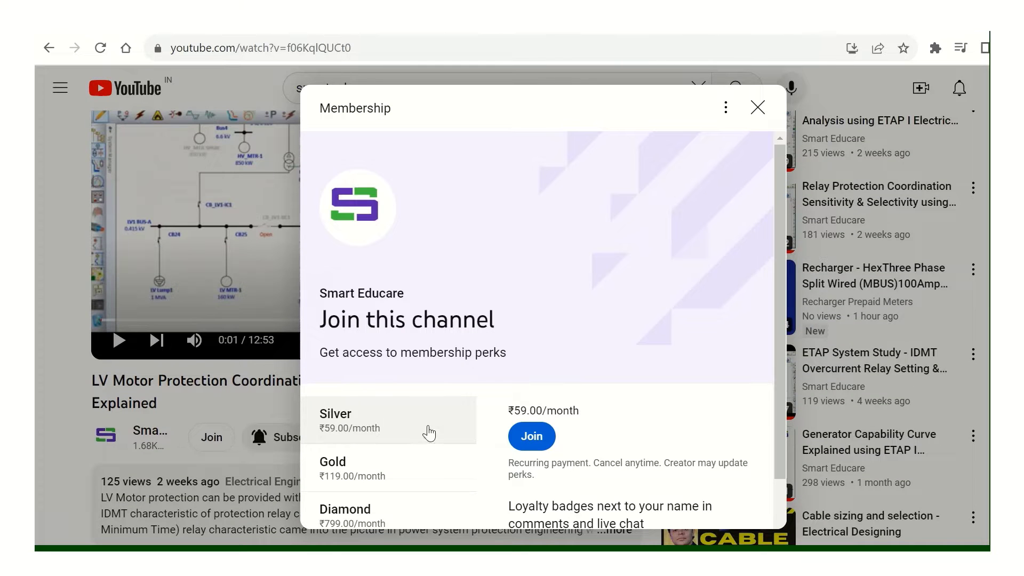
{"action": "left_click", "coordinate": [415, 462]}
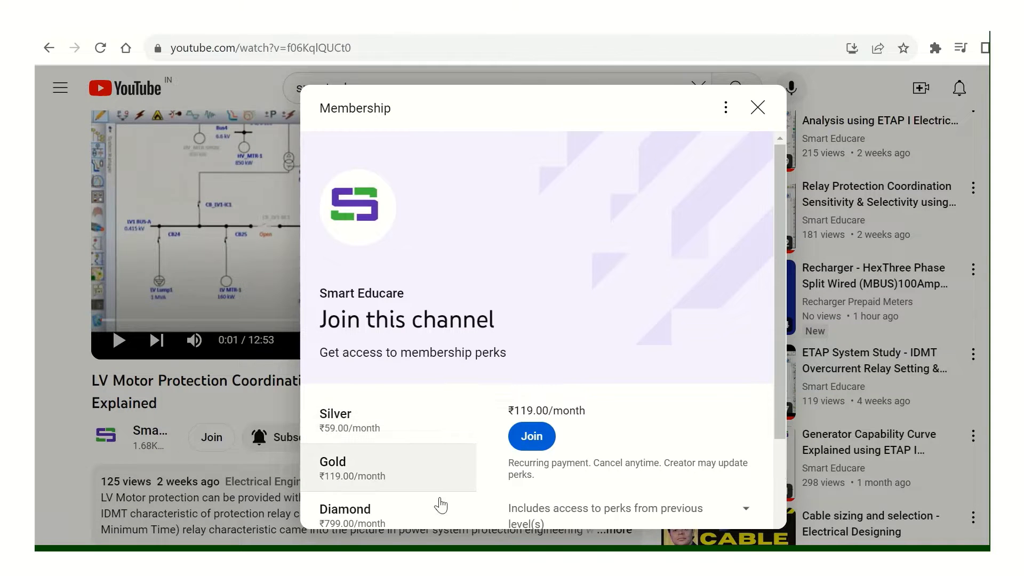
{"action": "left_click", "coordinate": [373, 515]}
Step: Dismiss the membership offer and choose Thanks from the video's extra actions
{"action": "left_click", "coordinate": [758, 107]}
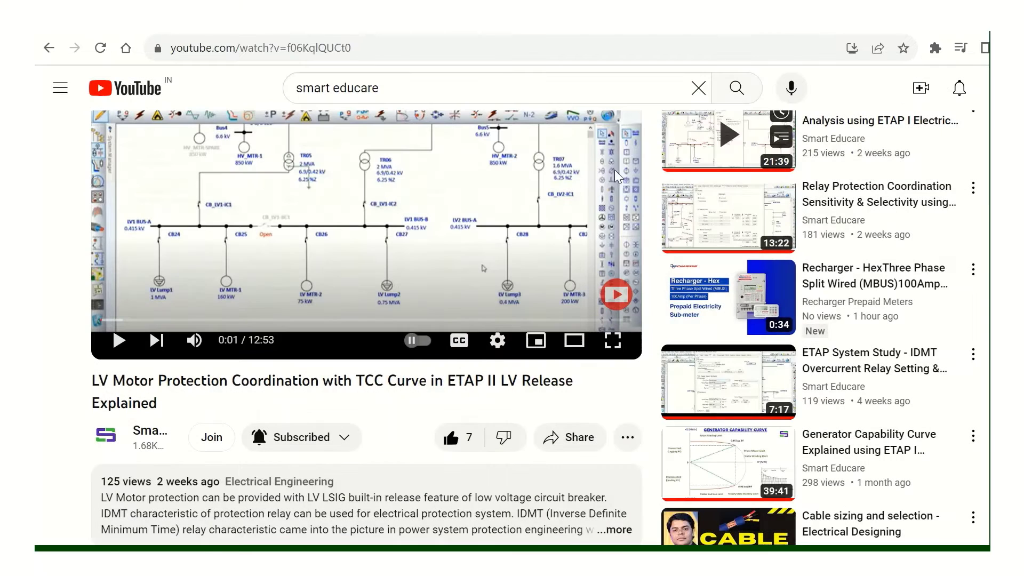
{"action": "left_click", "coordinate": [628, 438]}
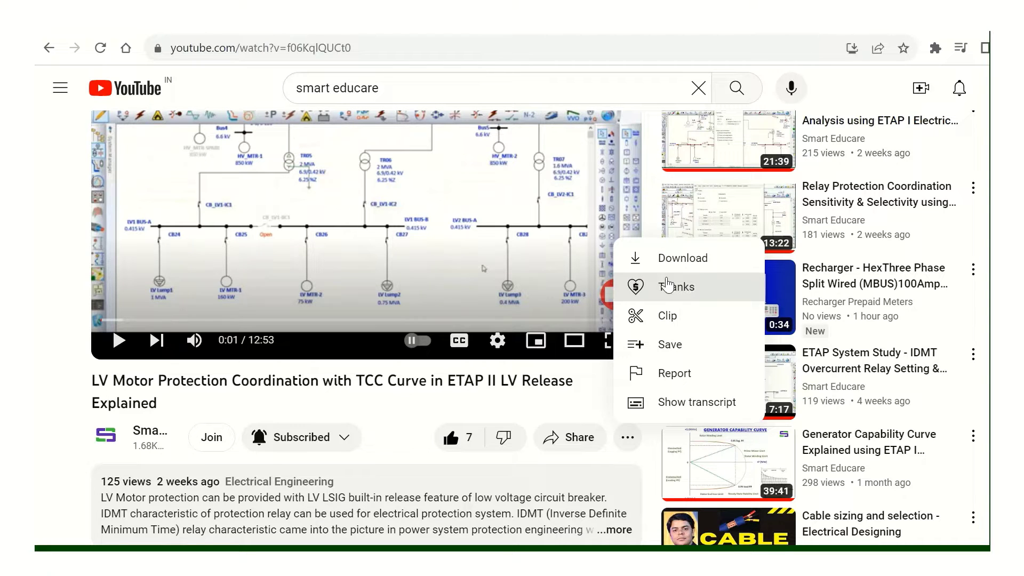
{"action": "left_click", "coordinate": [688, 296]}
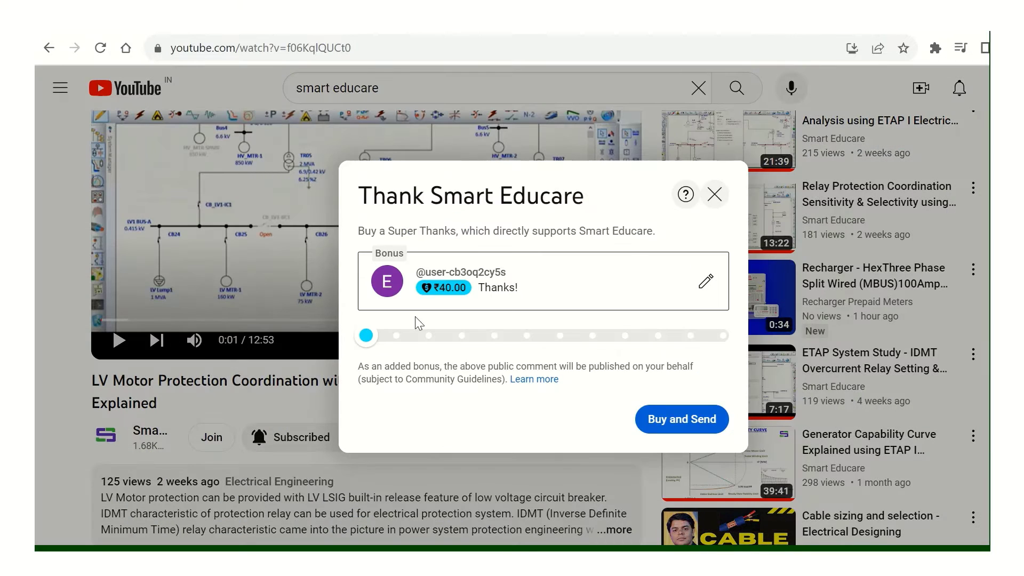
Step: Try Super Thanks amounts ₹100, ₹200 and ₹300, reset to ₹40, and close without buying
{"action": "left_click", "coordinate": [396, 336]}
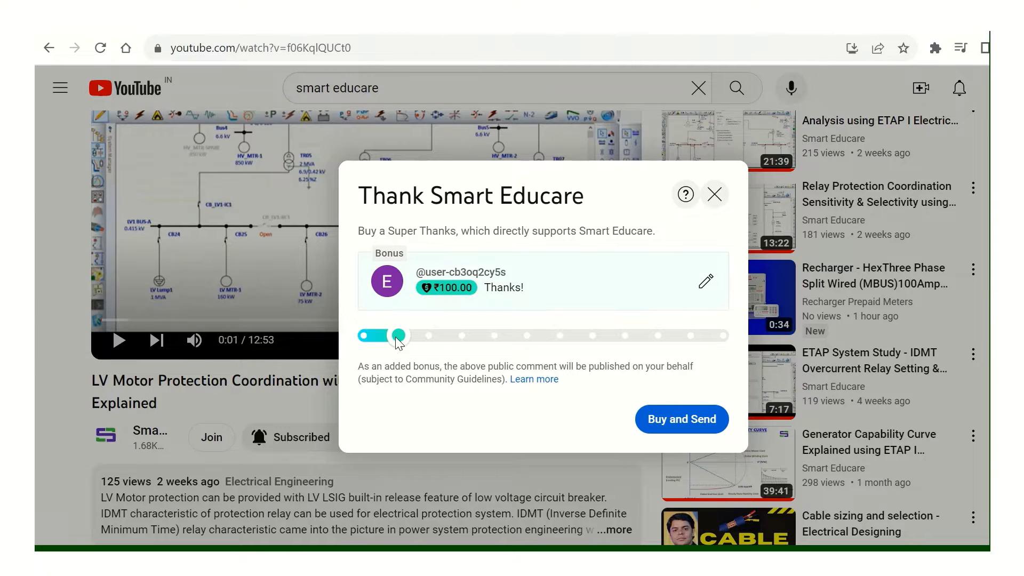
{"action": "left_click", "coordinate": [429, 335]}
{"action": "left_click", "coordinate": [464, 336]}
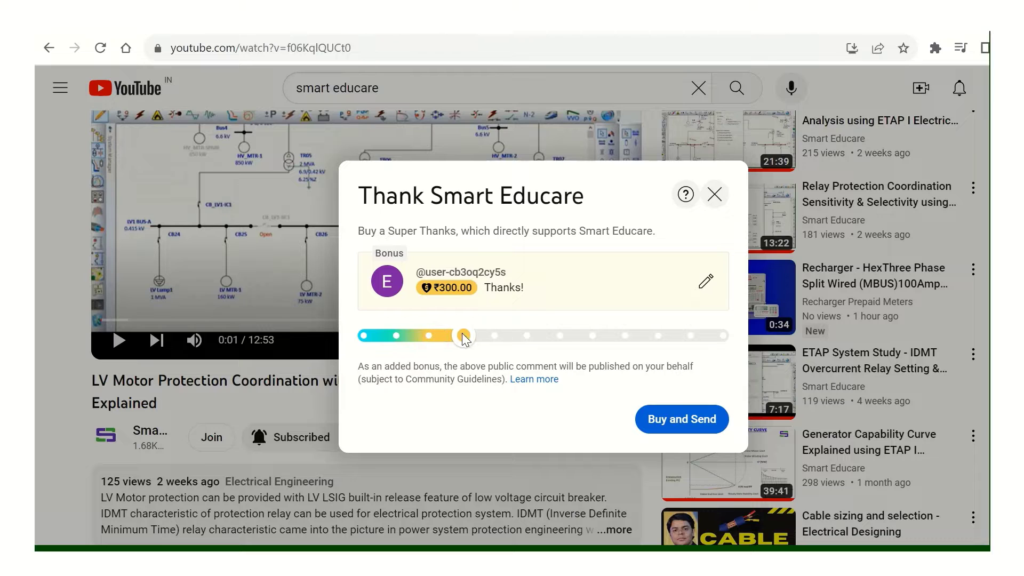
{"action": "left_click", "coordinate": [496, 336]}
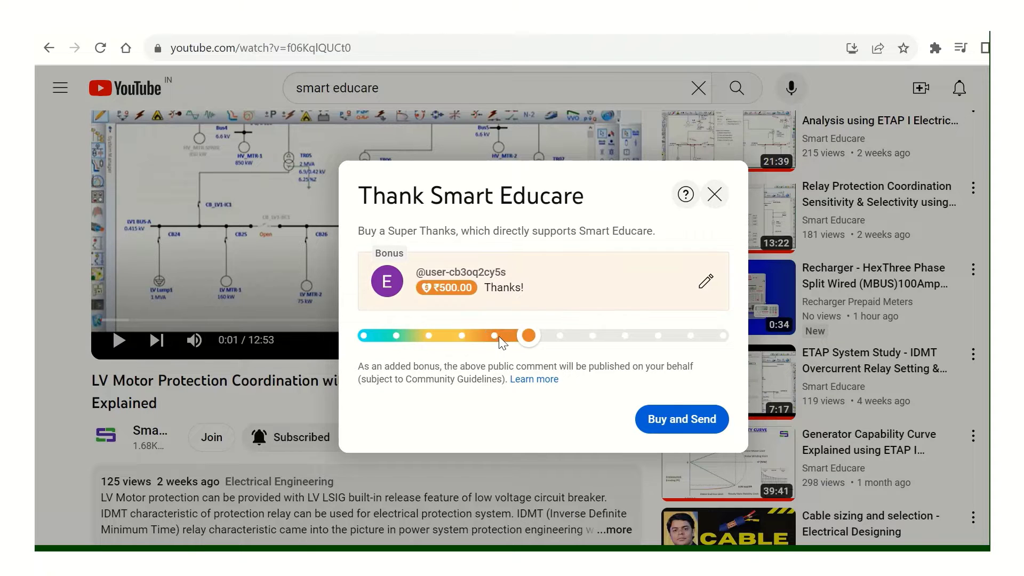
{"action": "left_click", "coordinate": [459, 336]}
{"action": "left_click", "coordinate": [396, 336]}
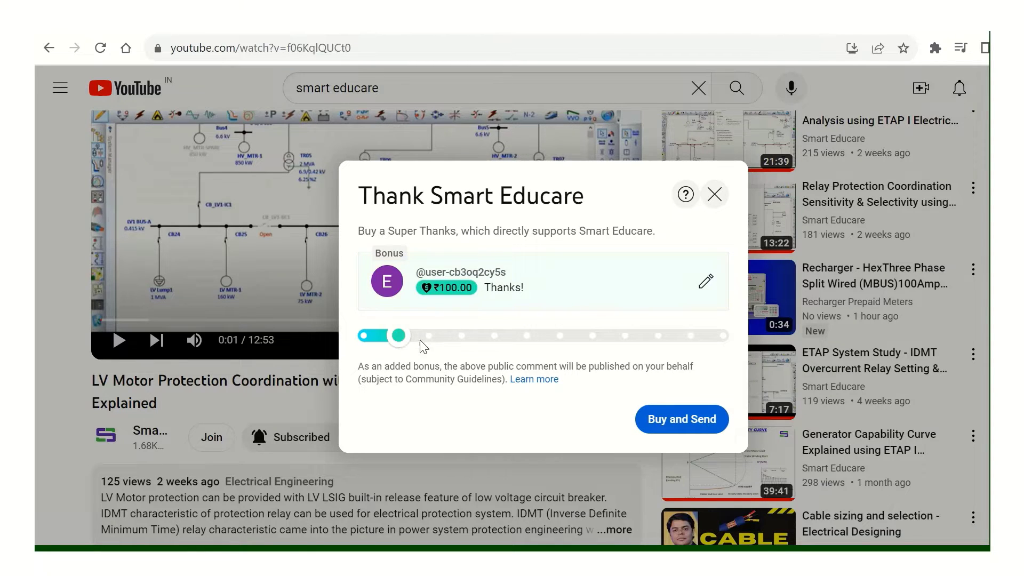
{"action": "left_click", "coordinate": [366, 336]}
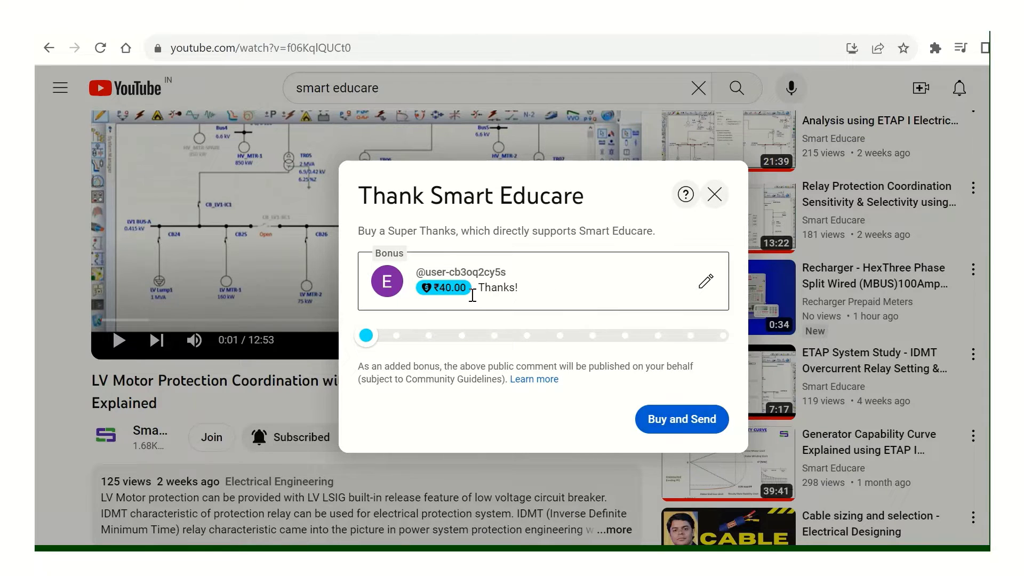
{"action": "left_click", "coordinate": [714, 194]}
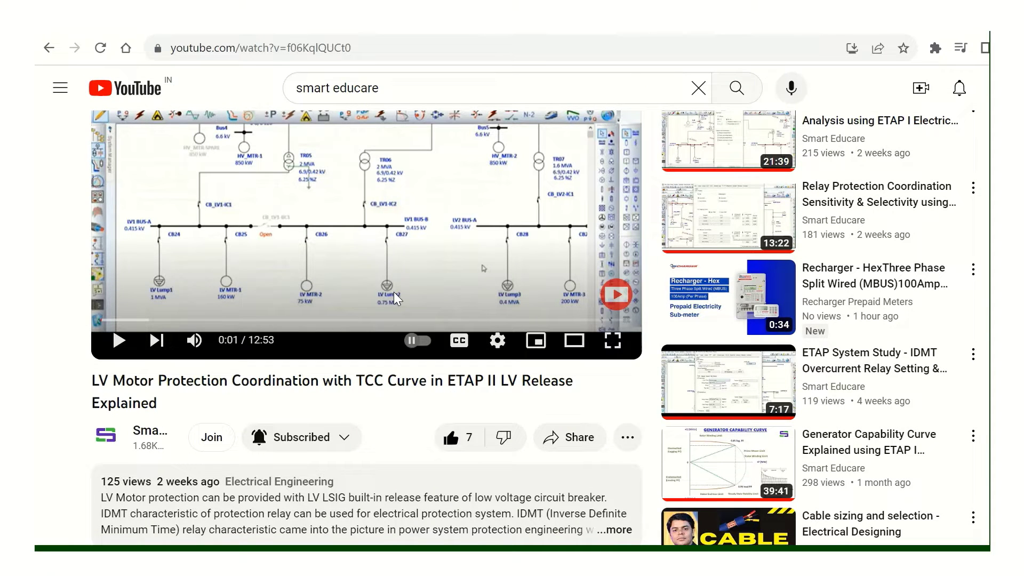
Step: Return to ETAP and close TR03's 2-Winding Transformer Editor, revealing the OLV1 diagram
{"action": "scroll", "coordinate": [469, 415], "scroll_direction": "up", "scroll_amount": 2}
{"action": "scroll", "coordinate": [468, 416], "scroll_direction": "down", "scroll_amount": 2}
{"action": "scroll", "coordinate": [494, 413], "scroll_direction": "up", "scroll_amount": 2}
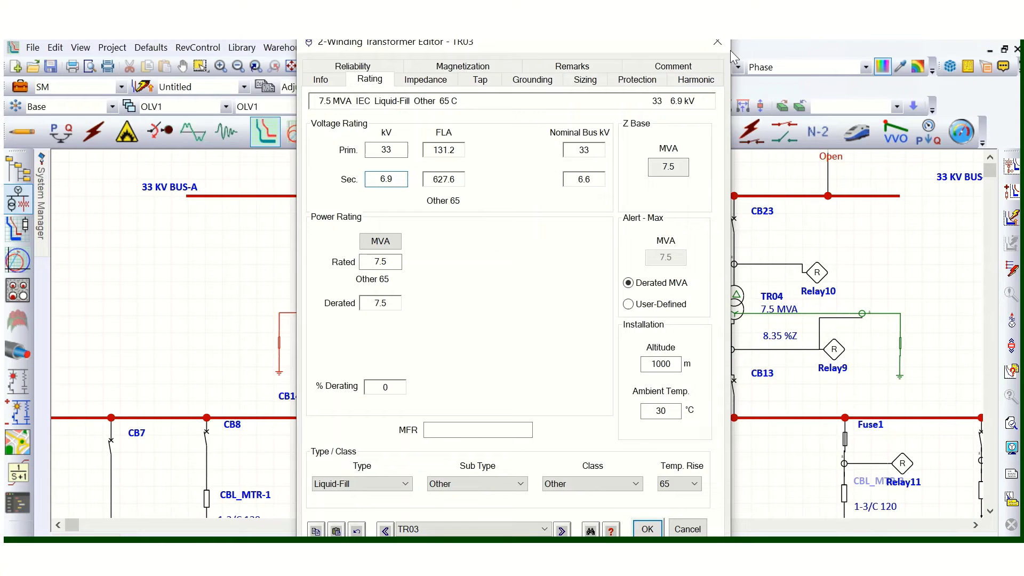
{"action": "left_click", "coordinate": [717, 42]}
{"action": "left_click", "coordinate": [488, 280]}
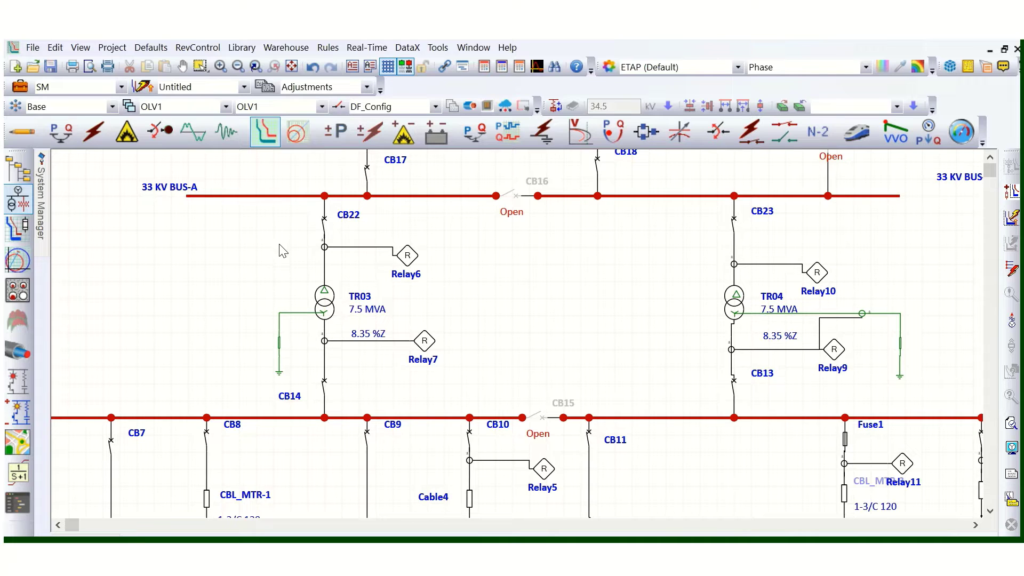
{"action": "left_click", "coordinate": [412, 260]}
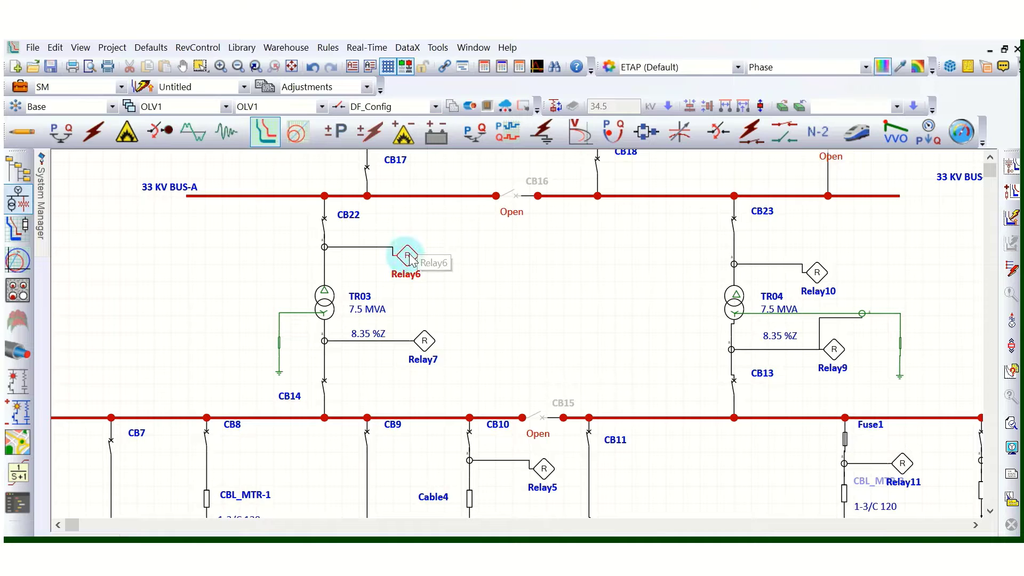
{"action": "double_click", "coordinate": [411, 259]}
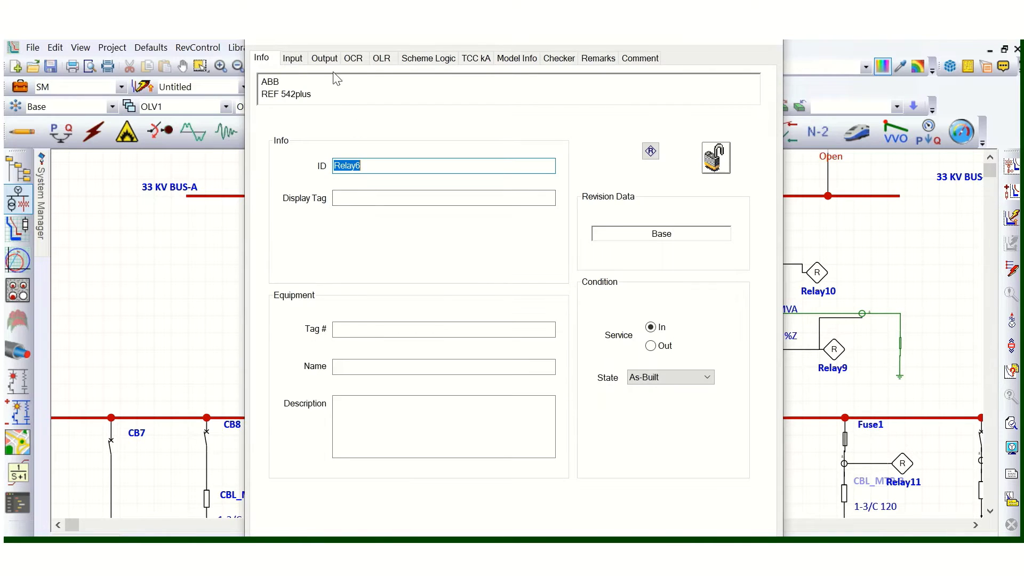
{"action": "left_click", "coordinate": [353, 58]}
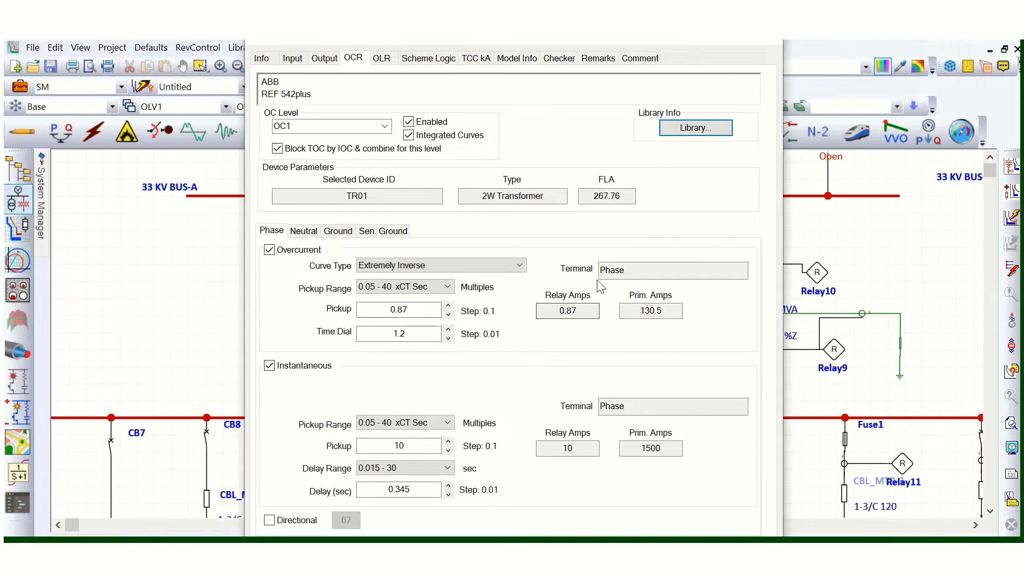
{"action": "left_click", "coordinate": [757, 40]}
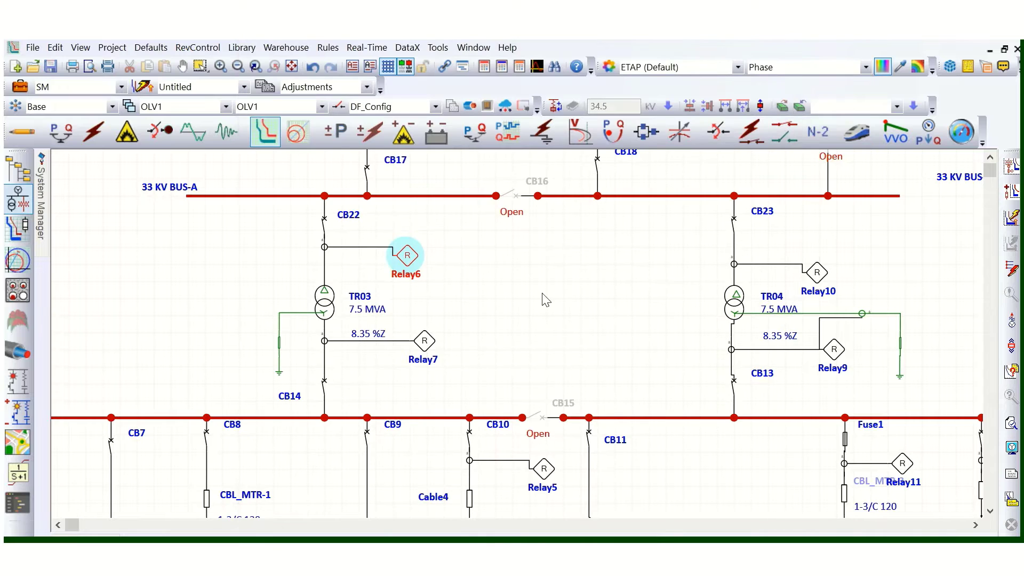
Step: Open Relay7's OCR settings: Extremely Inverse, pickup 0.8, time dial 0.14, instantaneous off
{"action": "left_click", "coordinate": [427, 343]}
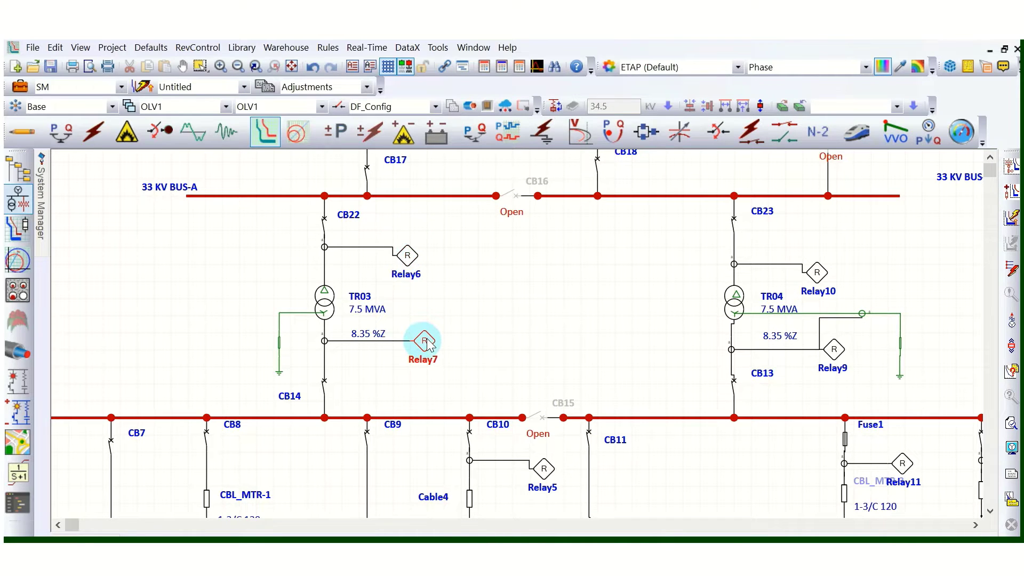
{"action": "double_click", "coordinate": [429, 341]}
{"action": "left_click", "coordinate": [354, 58]}
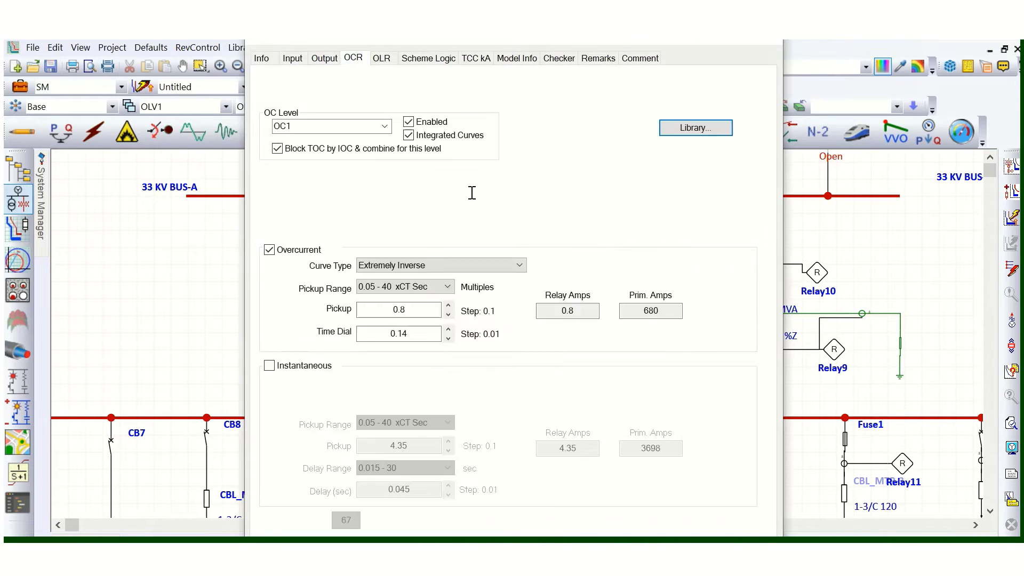
Step: Close the relay editor and box-select TR03 with Relay6, Relay7 and CB14
{"action": "left_click", "coordinate": [759, 41]}
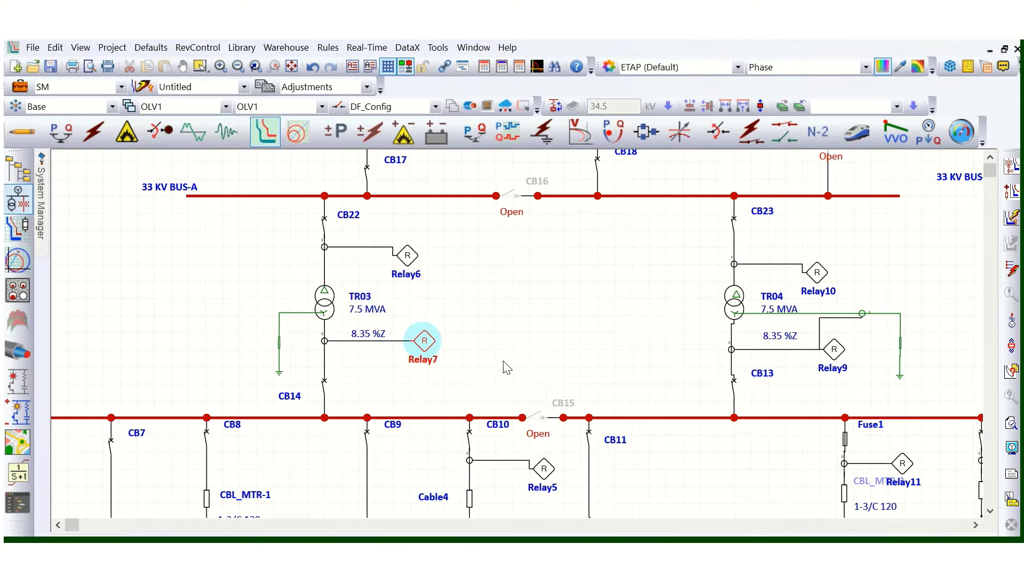
{"action": "left_click", "coordinate": [524, 331]}
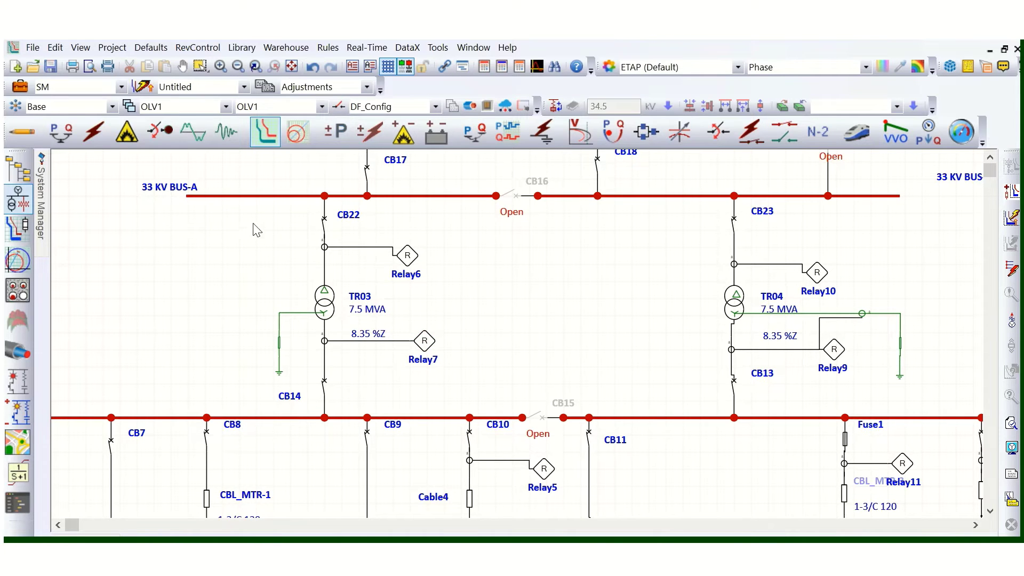
{"action": "left_click_drag", "start_coordinate": [248, 212], "coordinate": [459, 395]}
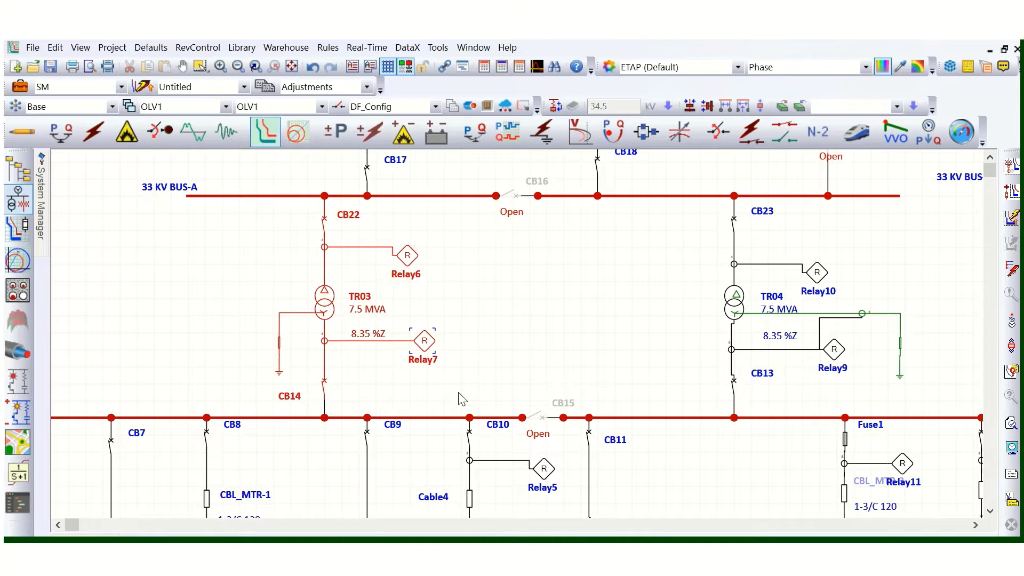